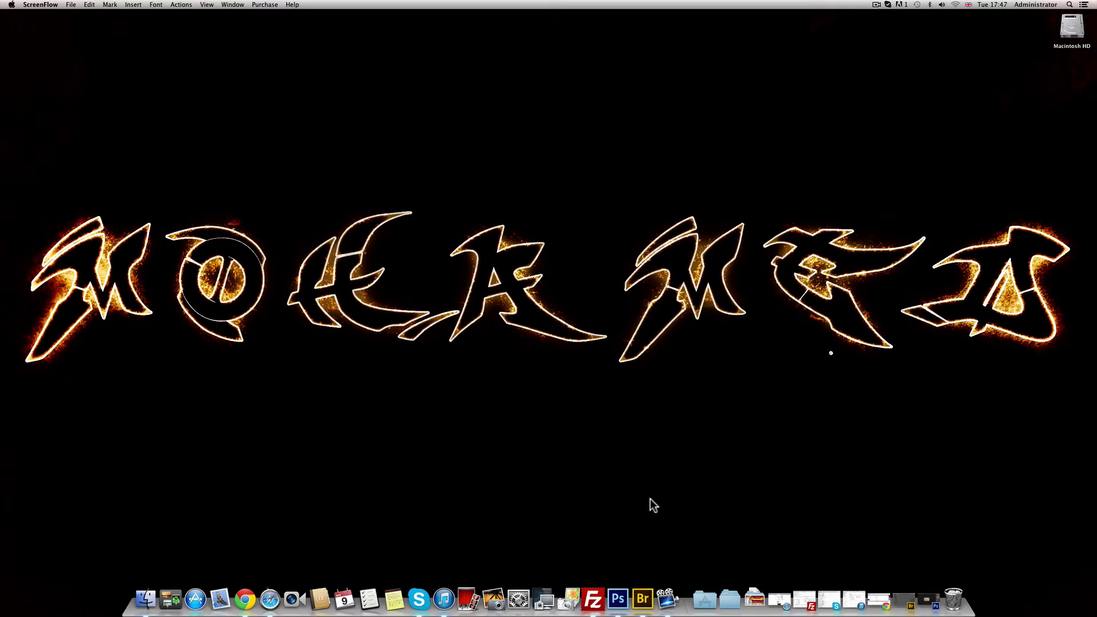
Step: Bring Photoshop to the front from the Dock, showing the three-cheetah photo
left_click(618, 597)
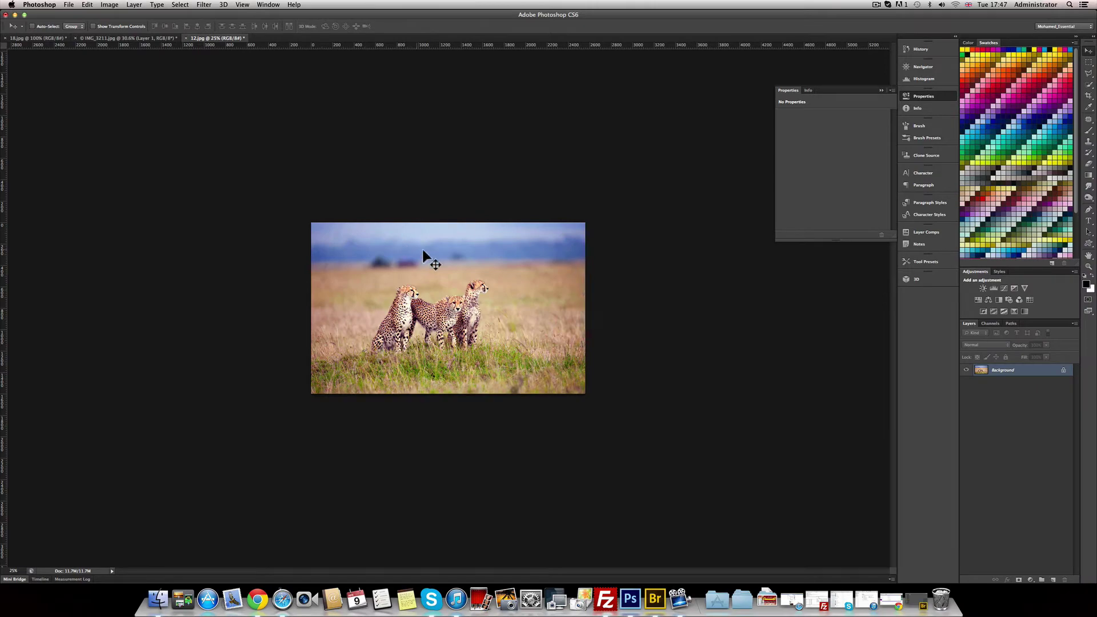
Step: Collapse the Properties panel, duplicate the cheetah Background as Layer 1, and reselect Background
scroll(467, 280, "up", 4)
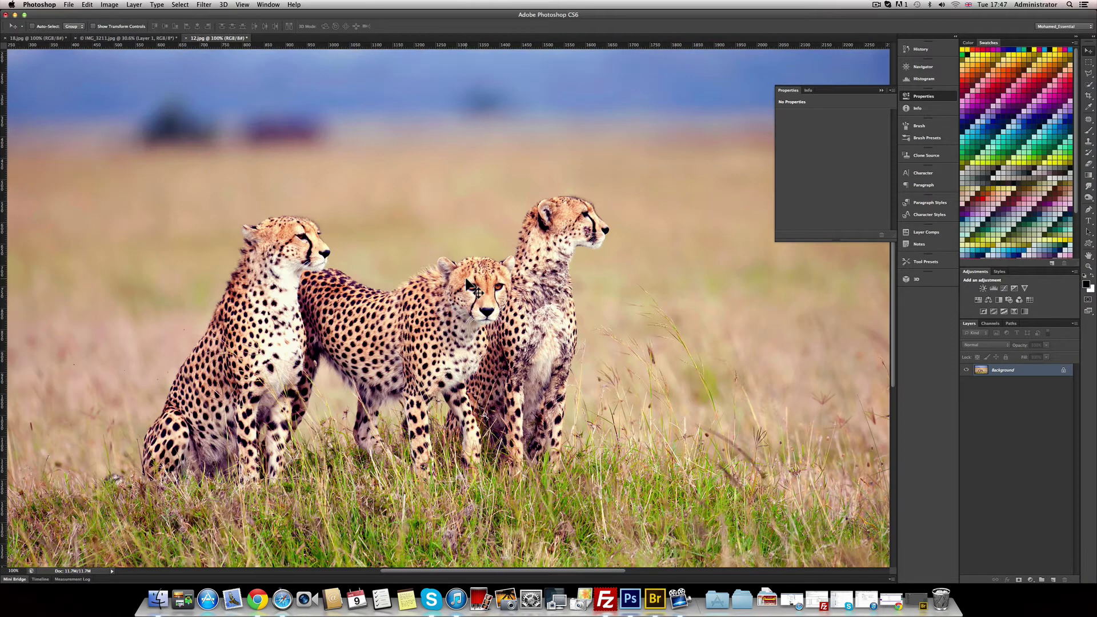
scroll(467, 282, "down", 1)
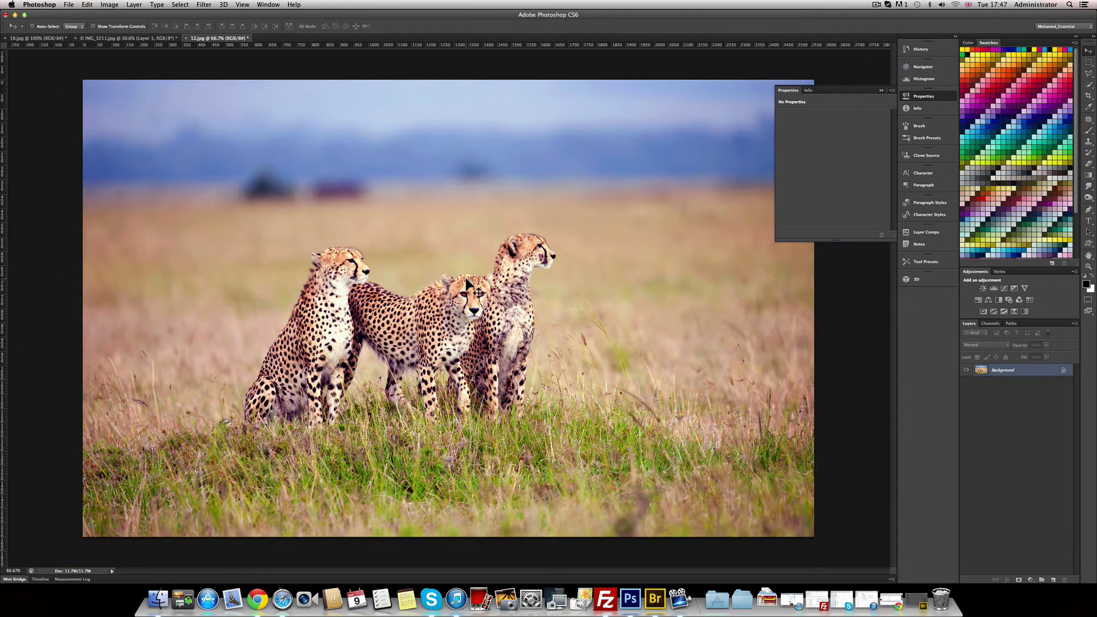
scroll(467, 280, "down", 2)
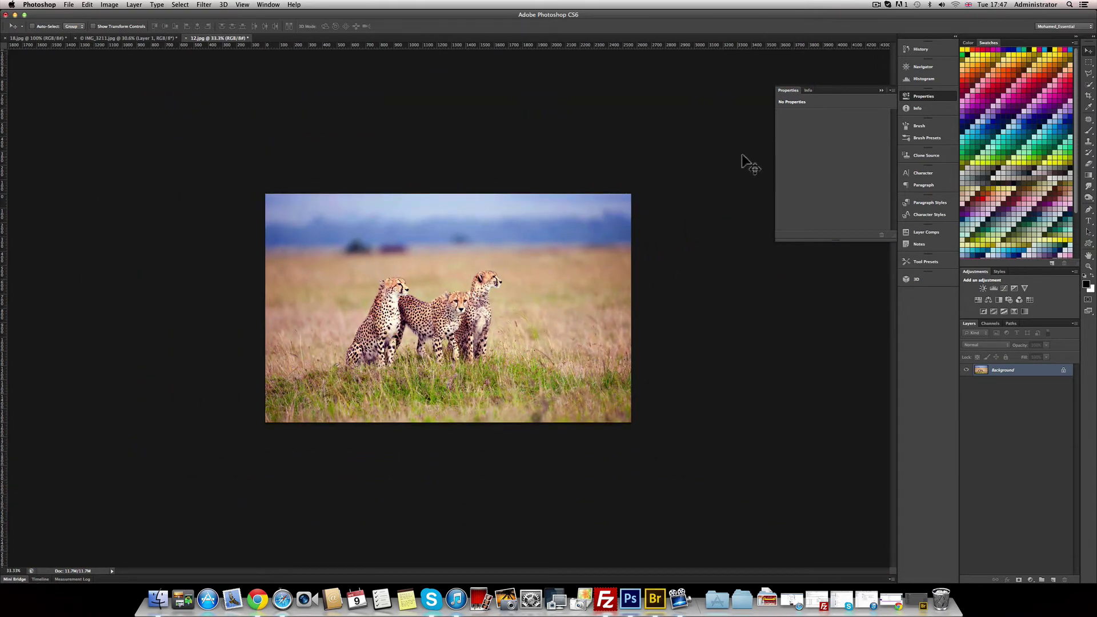
left_click(882, 90)
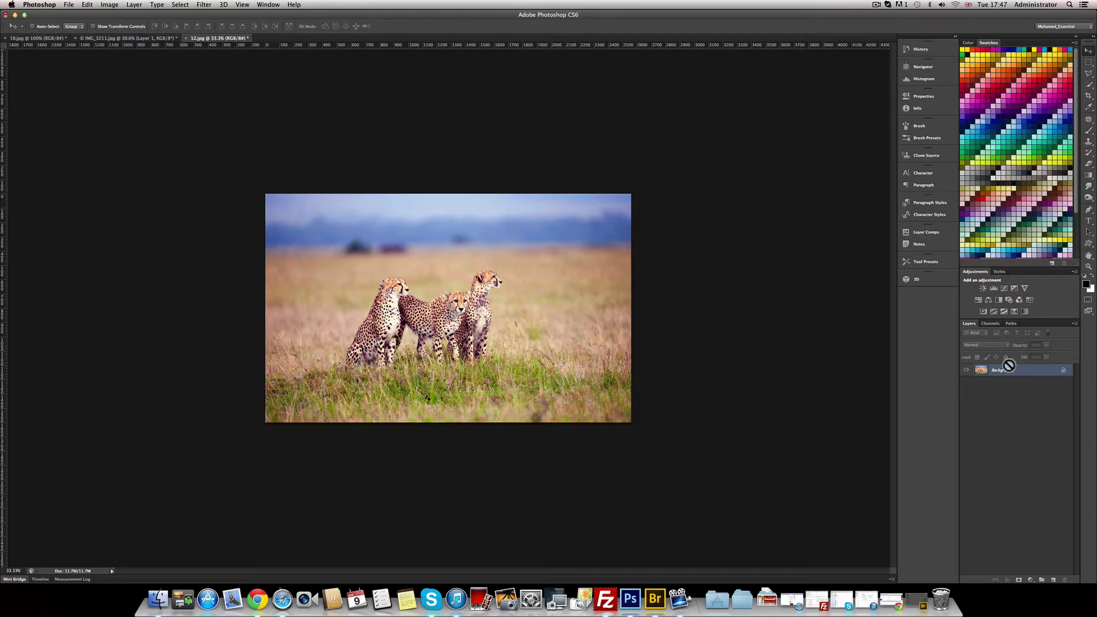
key("ctrl+shift+n")
key("BackSpace")
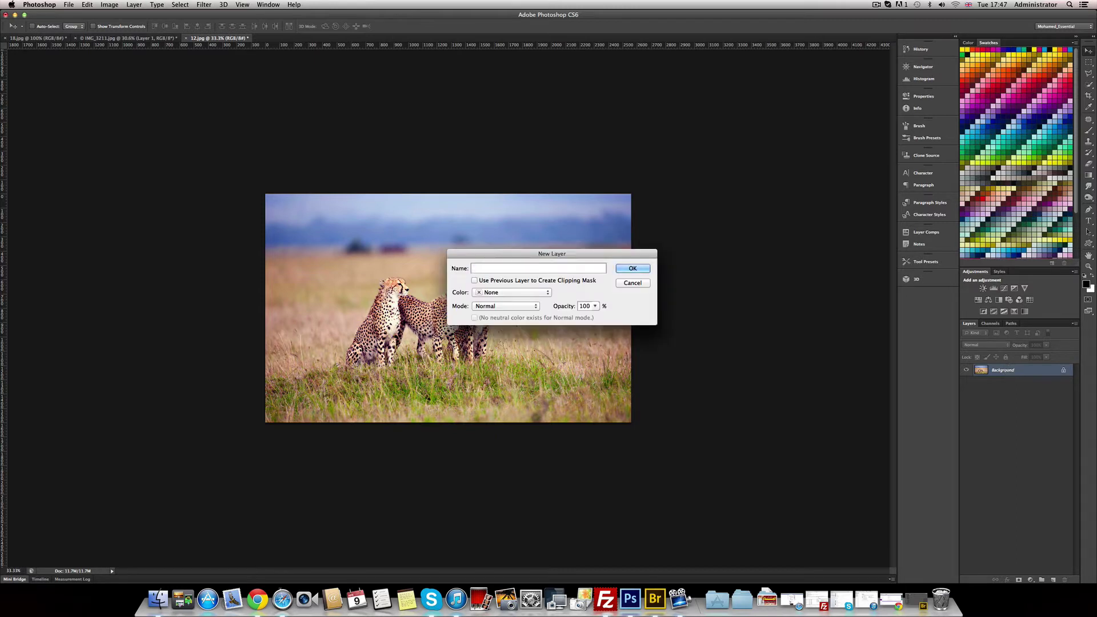
left_click(641, 284)
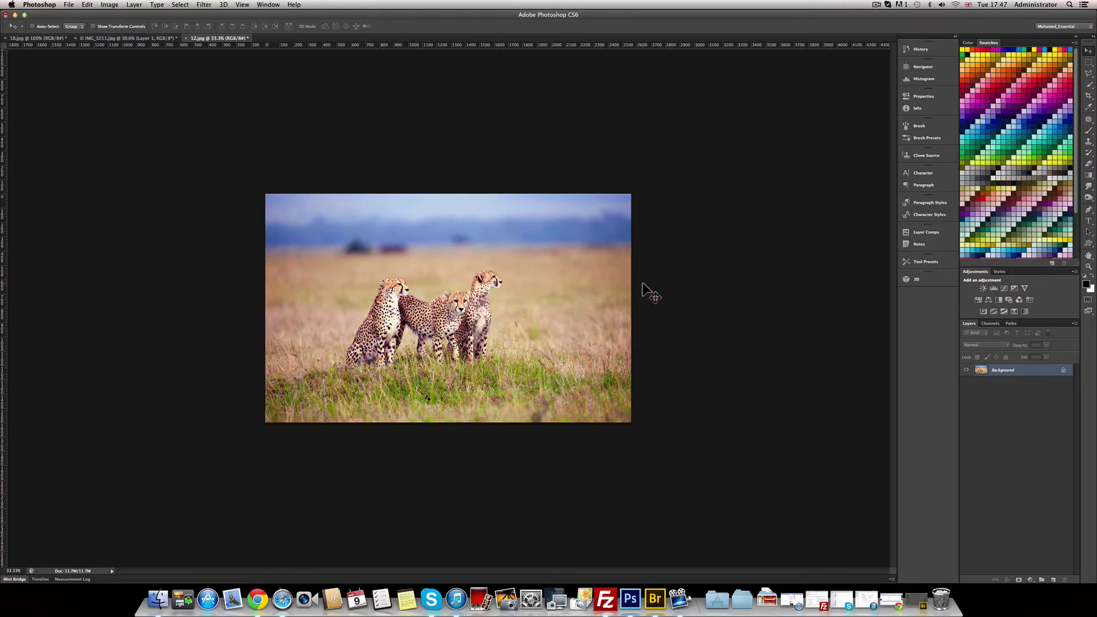
key("ctrl+j")
left_click(1000, 383)
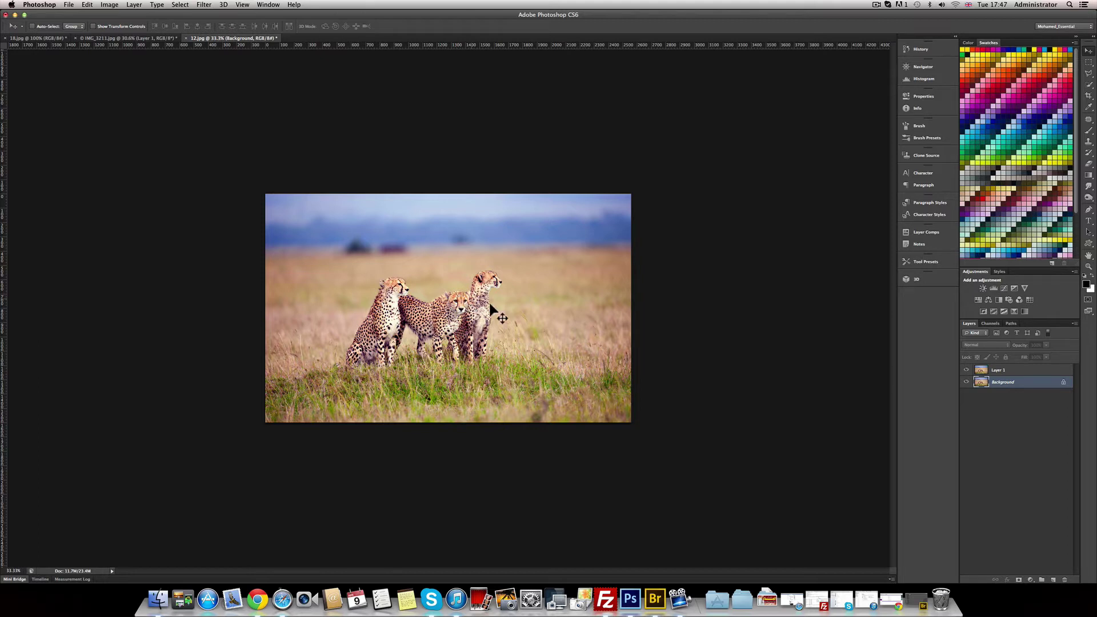
left_click(998, 371)
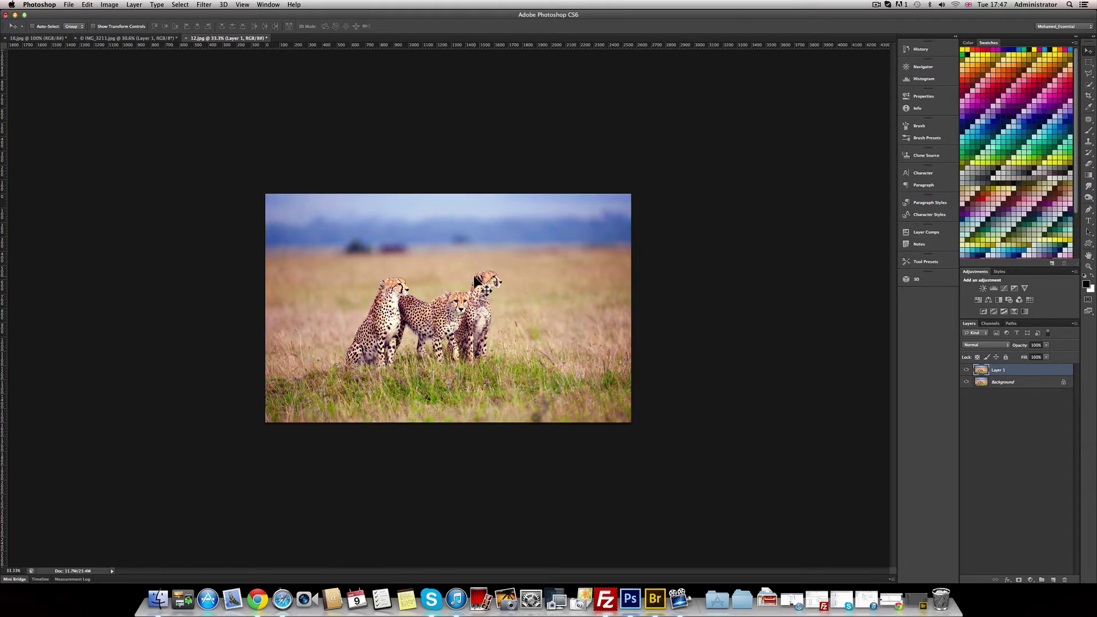
key("ctrl+t")
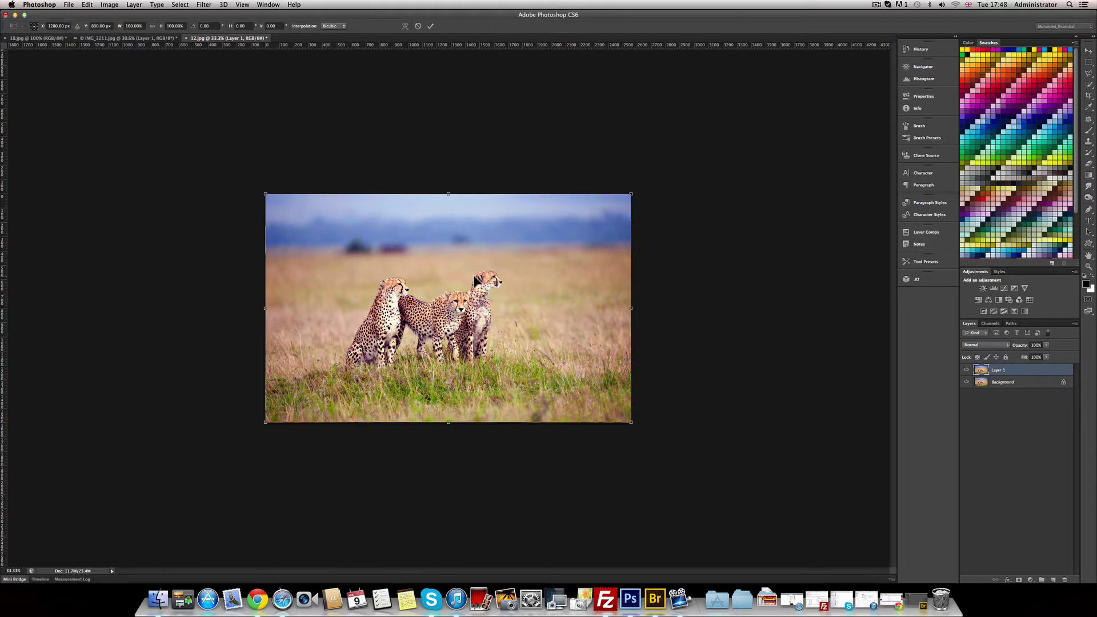
key("Return")
left_click(87, 5)
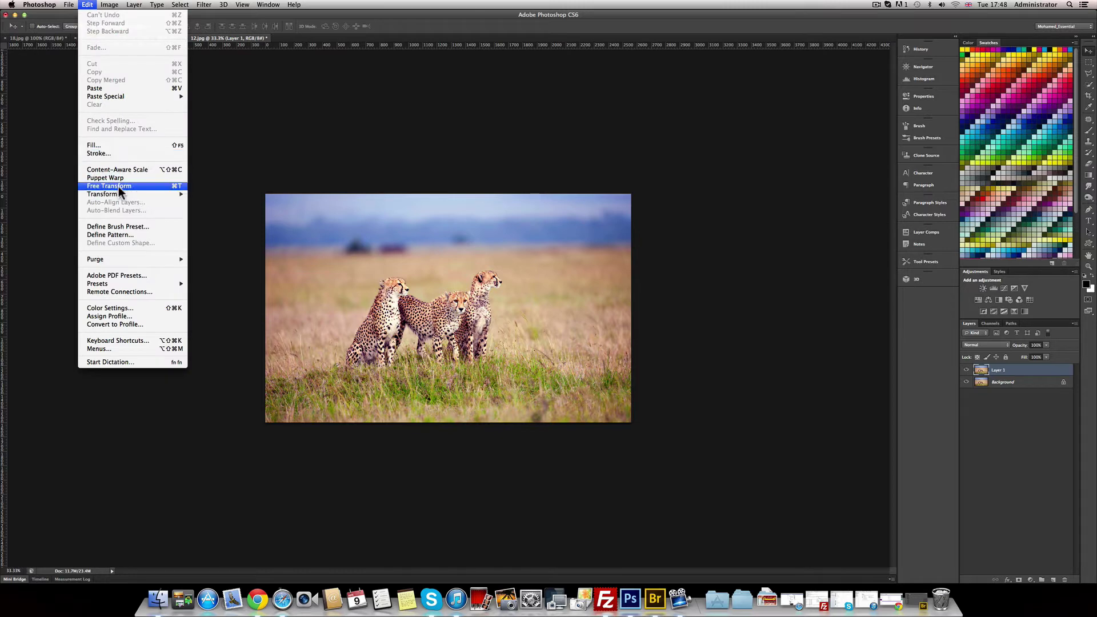
mouse_move(102, 193)
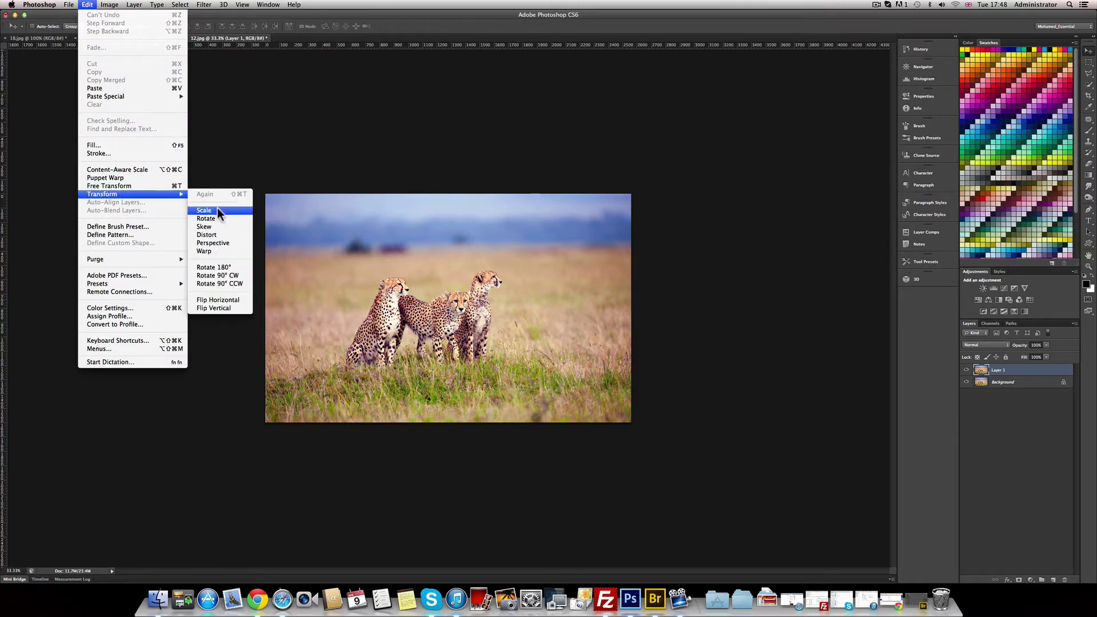
left_click(219, 210)
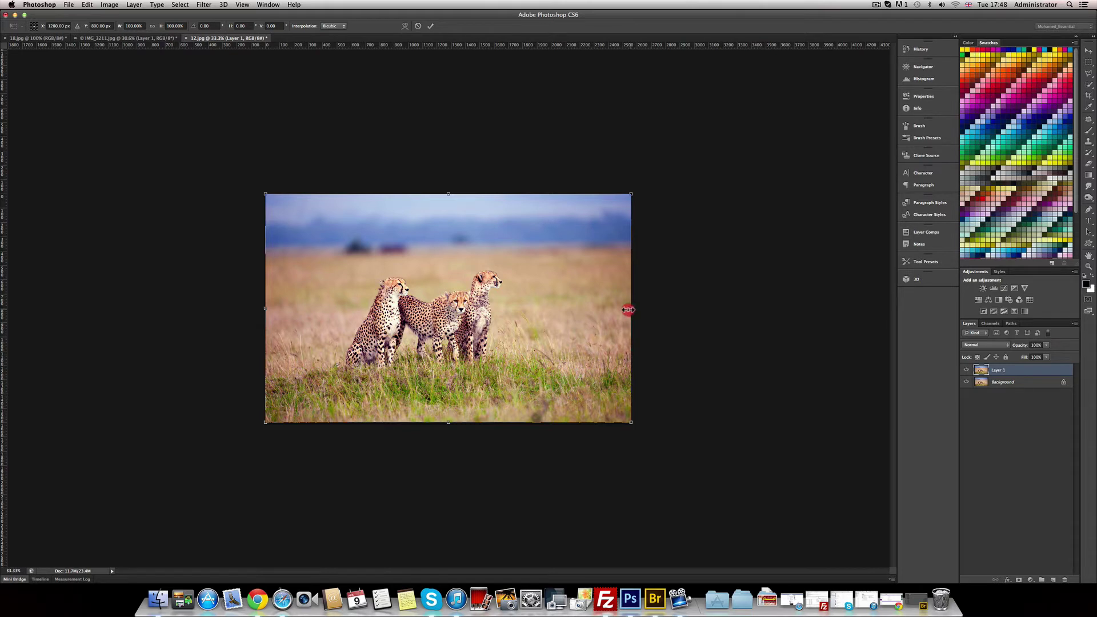
mouse_move(628, 309)
left_mouse_down()
mouse_move(536, 307)
mouse_move(632, 291)
mouse_move(774, 299)
mouse_move(543, 300)
left_mouse_up()
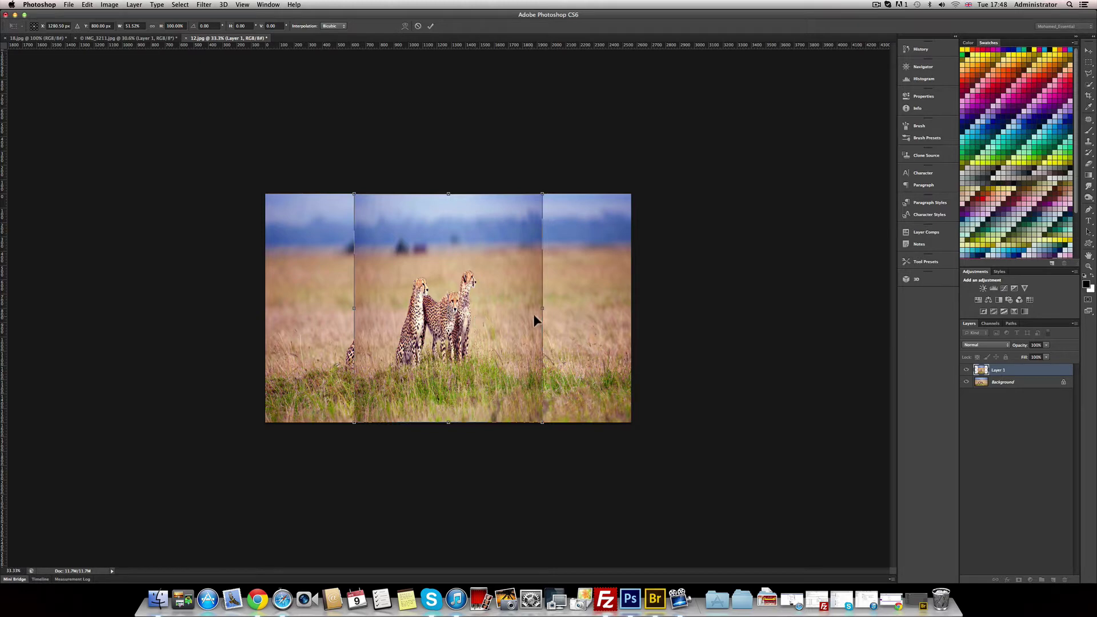
left_click_drag(546, 307, 755, 317)
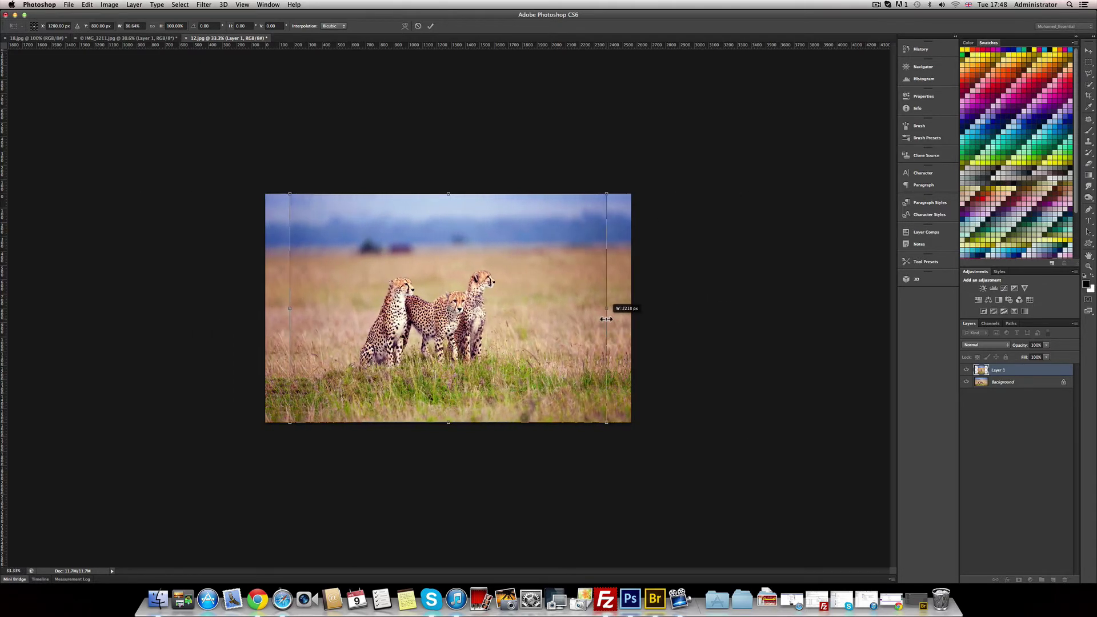
left_click_drag(755, 318, 606, 323)
key("Return")
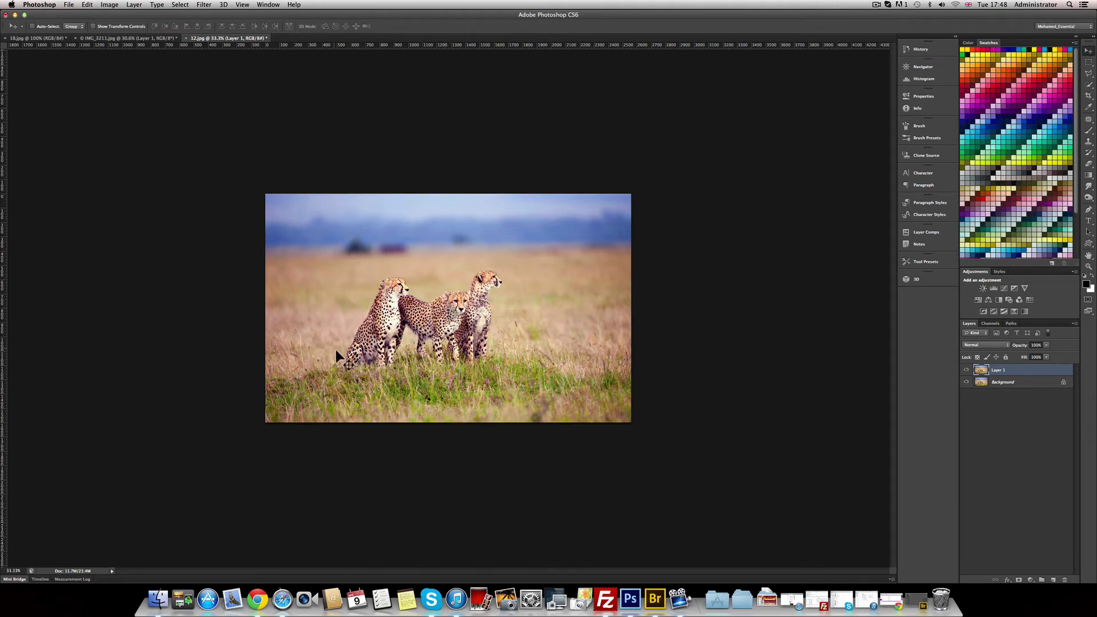
left_click(85, 5)
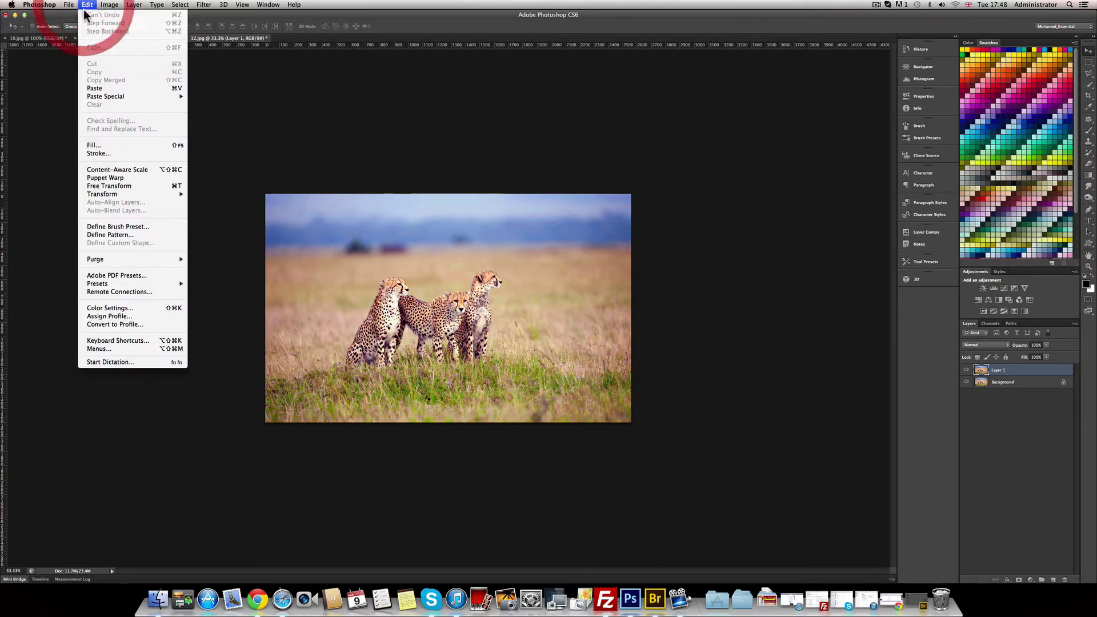
left_click(119, 169)
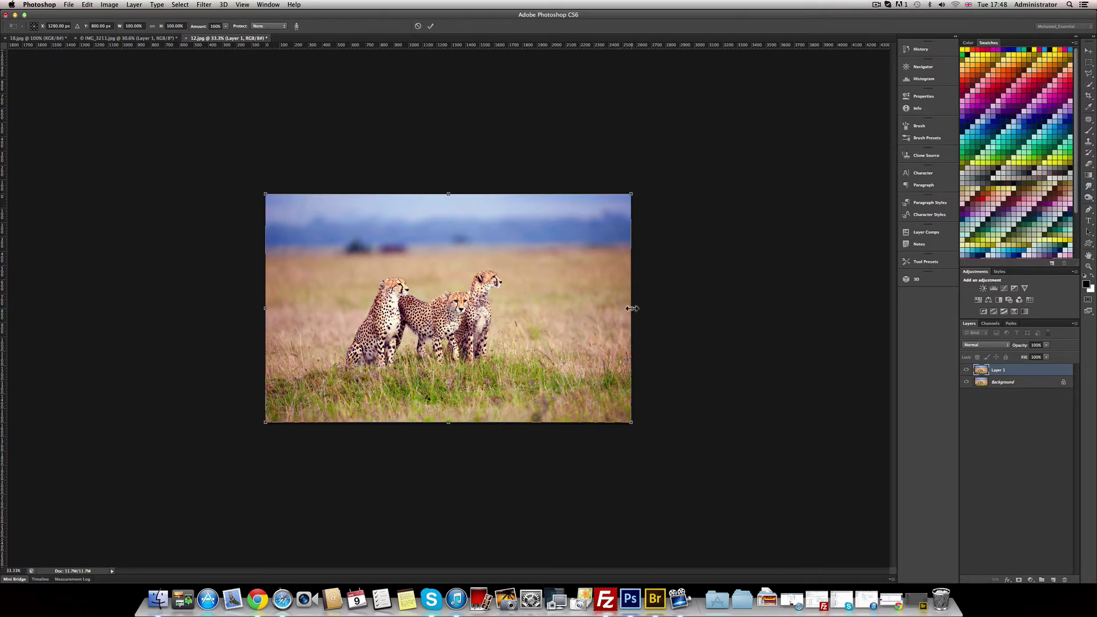
left_click_drag(631, 308, 590, 310)
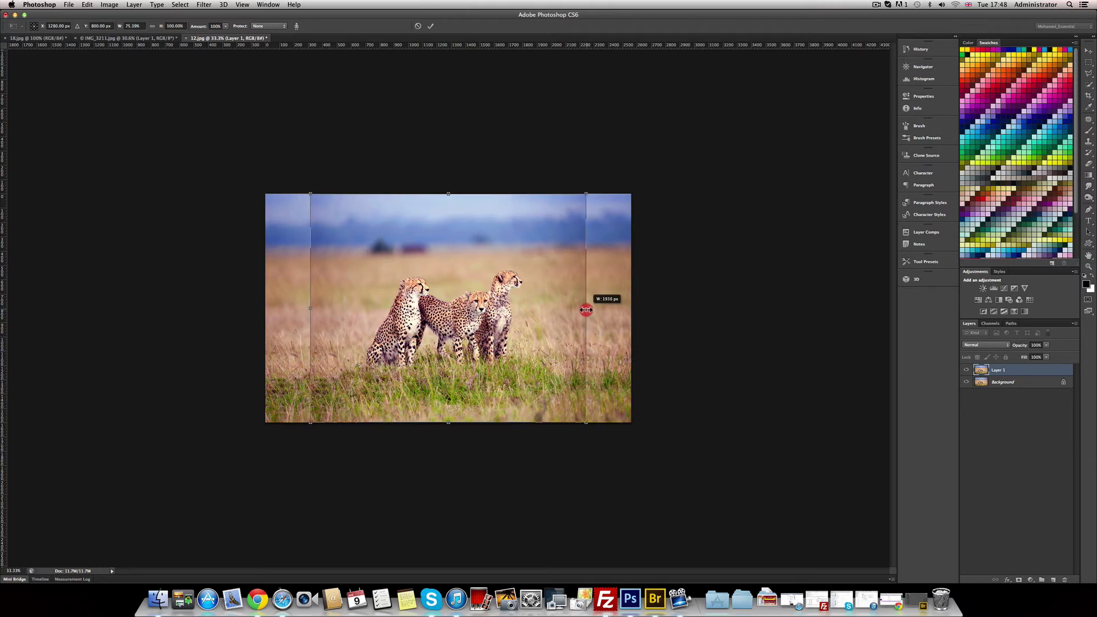
left_click_drag(589, 310, 548, 308)
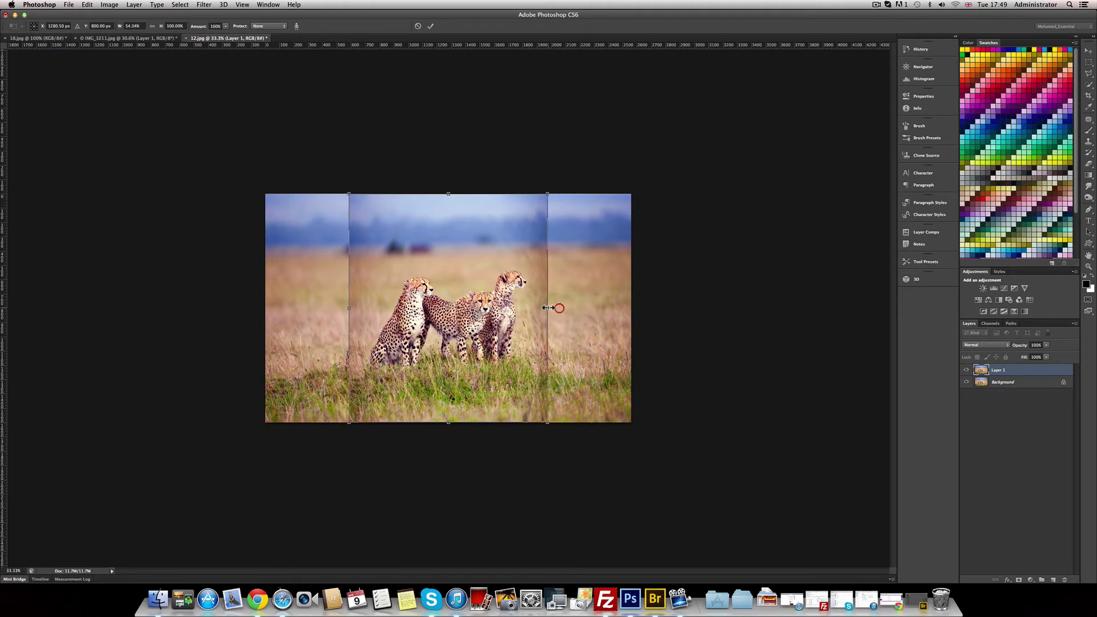
key("Return")
left_click(69, 5)
mouse_move(79, 161)
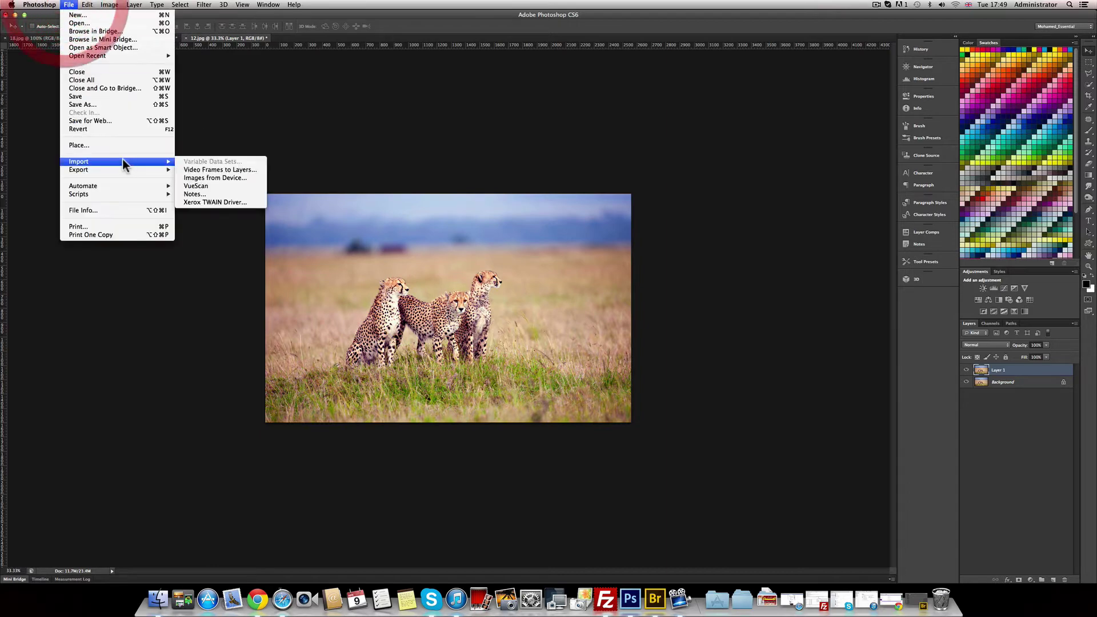
left_click(194, 217)
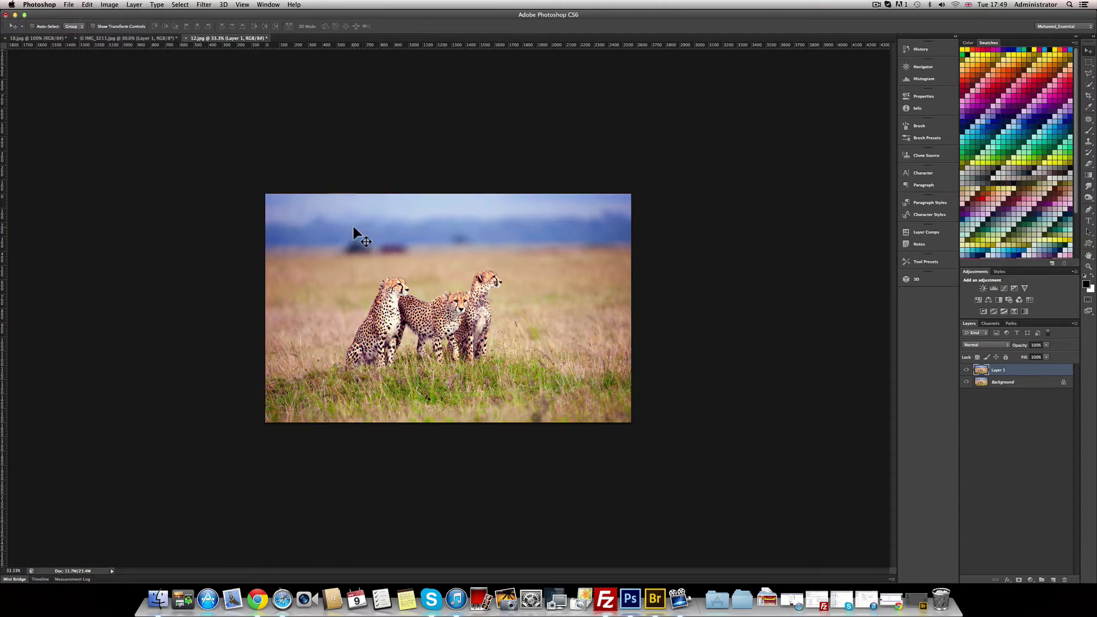
key("super+t")
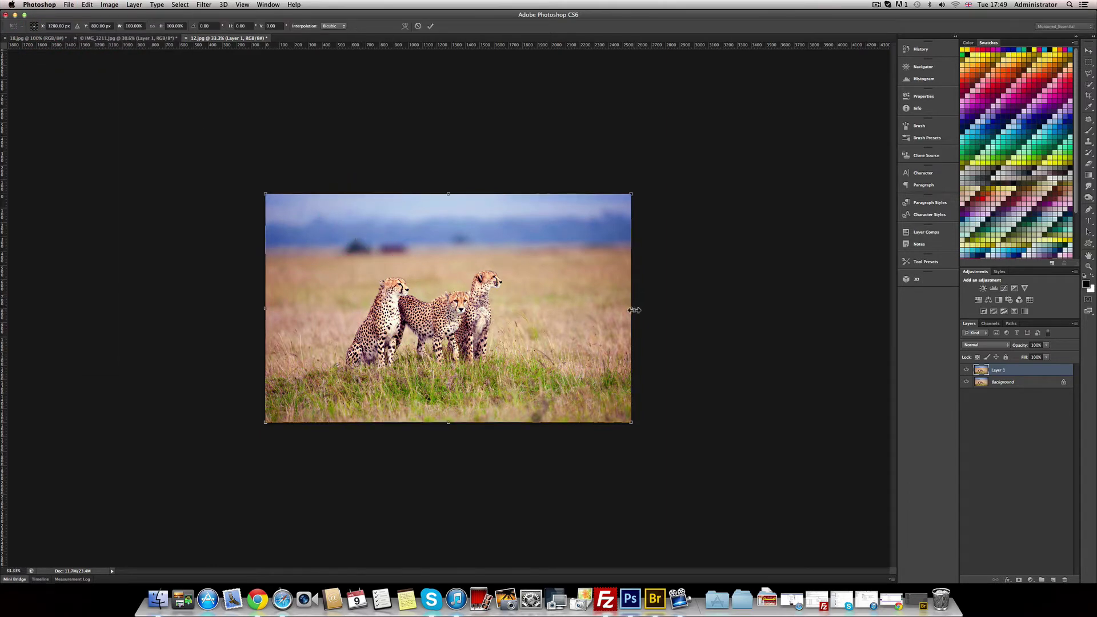
left_click_drag(631, 310, 668, 309)
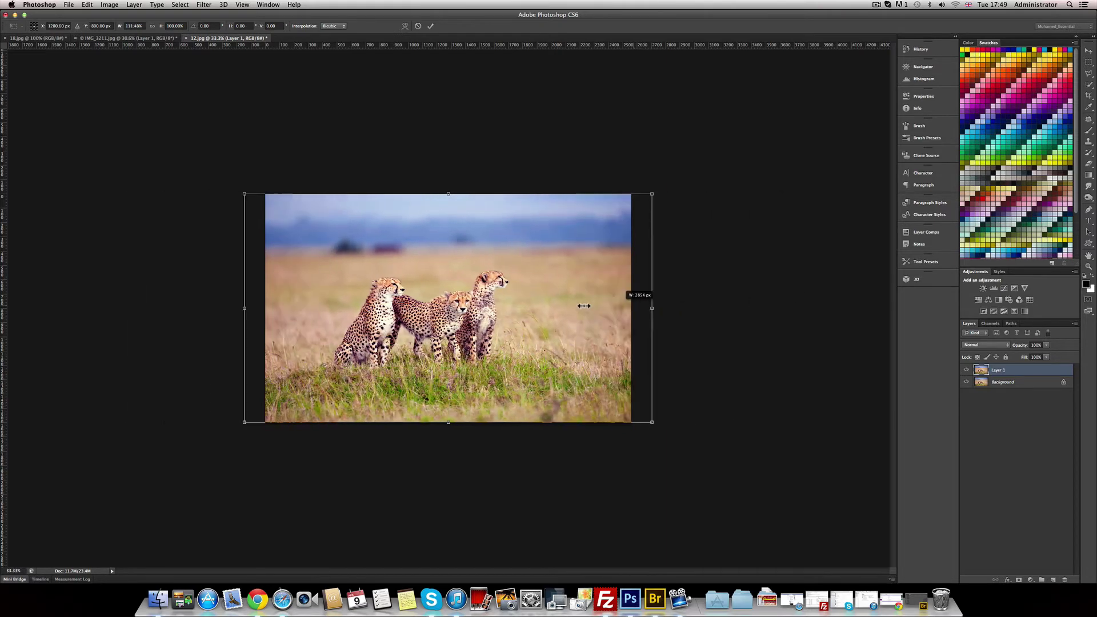
left_click_drag(668, 309, 654, 313)
key("Return")
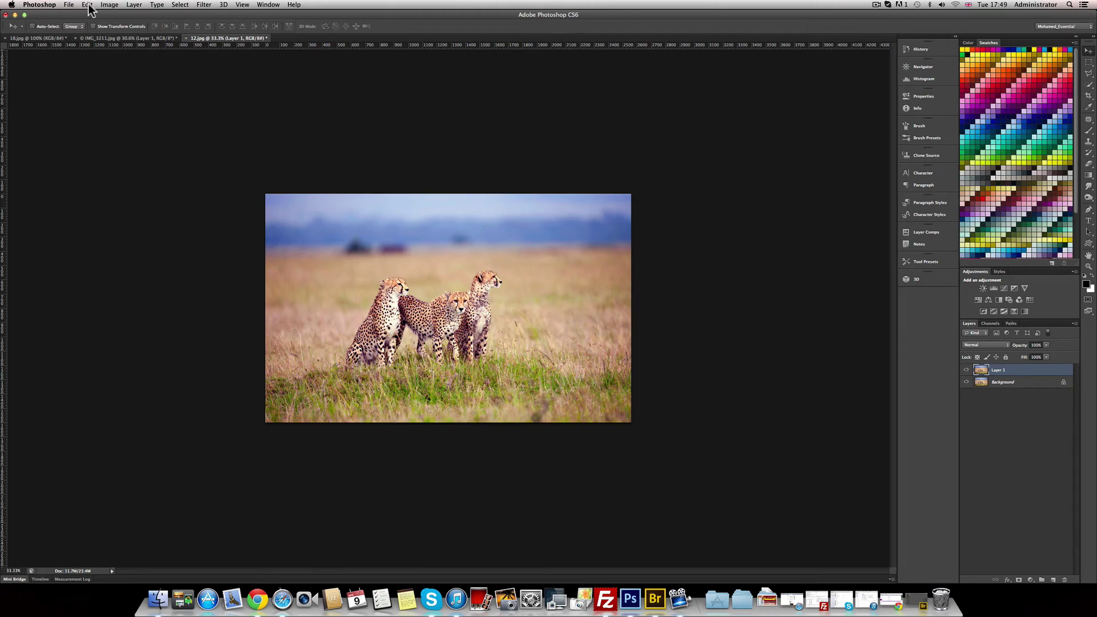
Step: Narrow cheetah Layer 1 to about 74% width with Content-Aware Scale
left_click(87, 5)
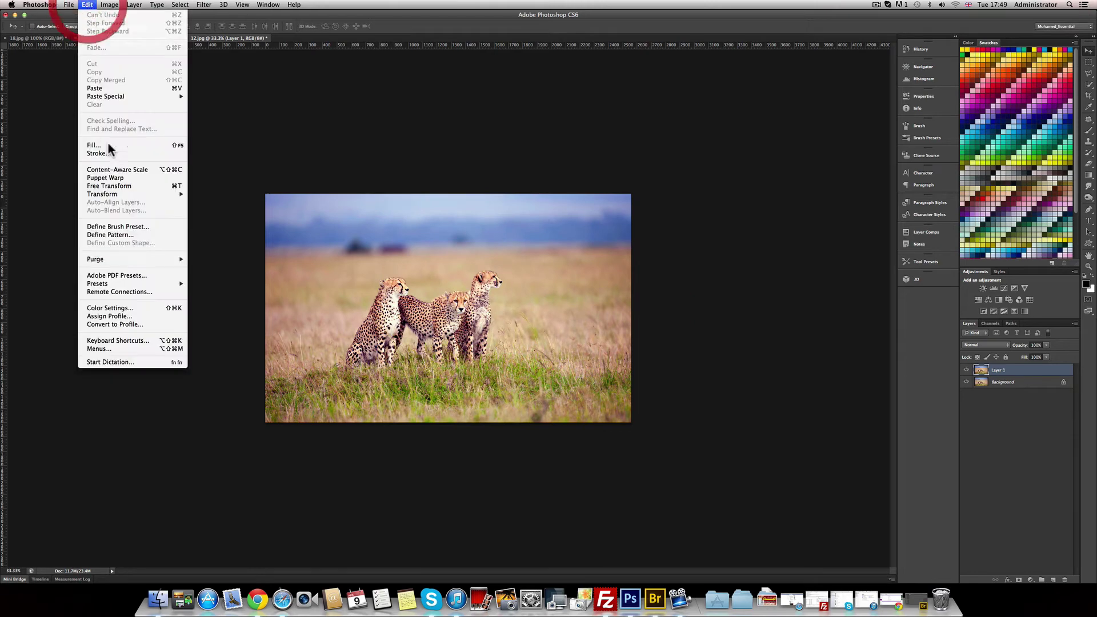
left_click(122, 170)
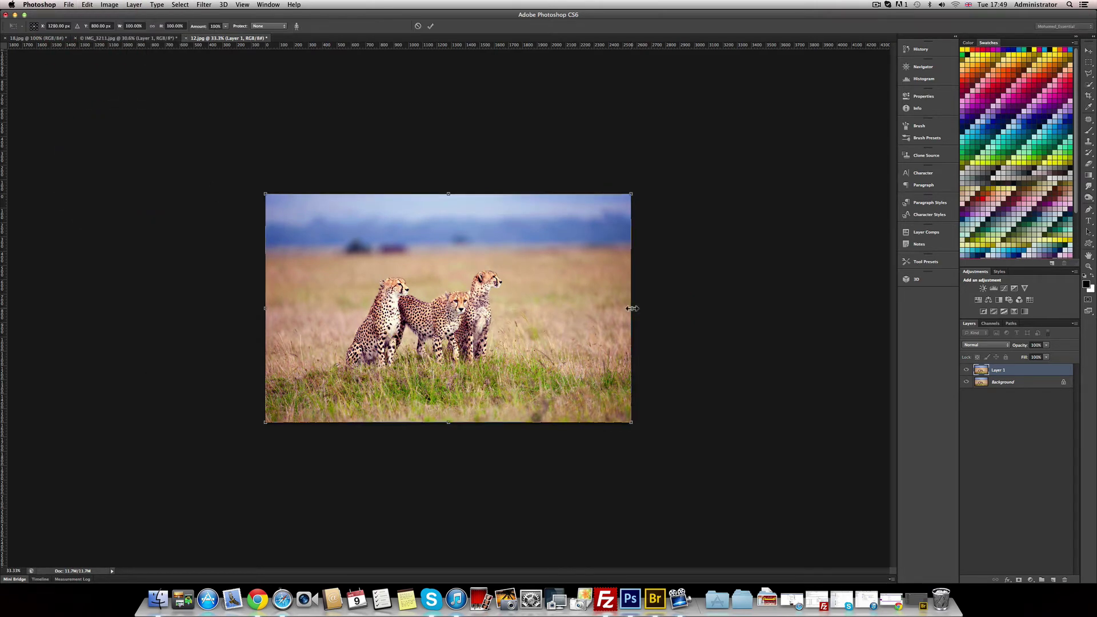
mouse_move(631, 308)
left_mouse_down()
mouse_move(549, 303)
mouse_move(902, 314)
mouse_move(915, 326)
mouse_move(581, 305)
left_mouse_up()
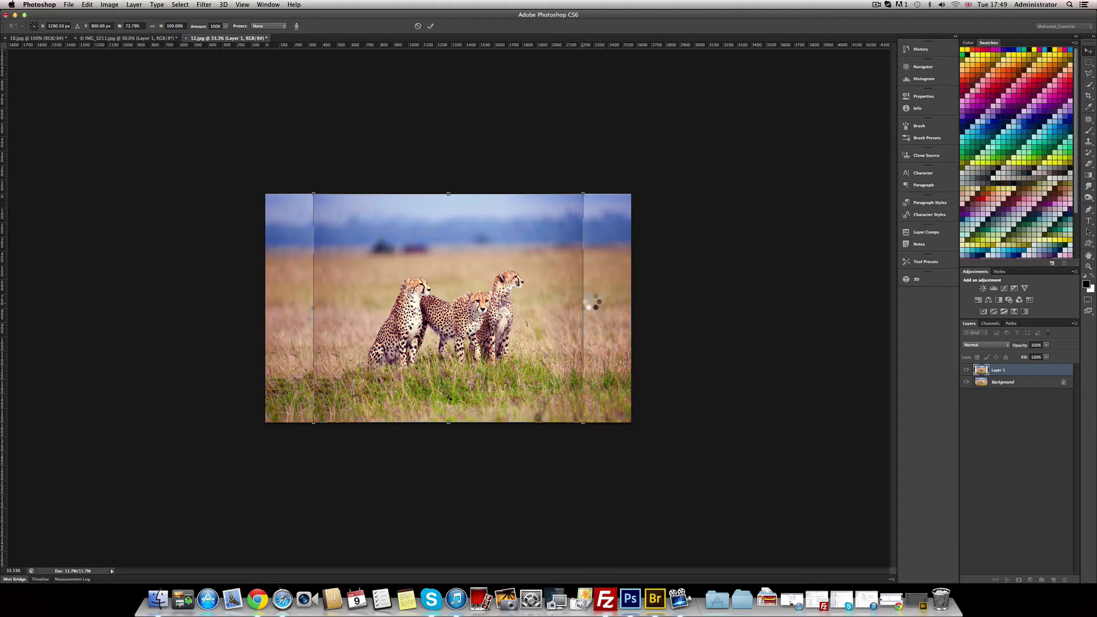
key("Return")
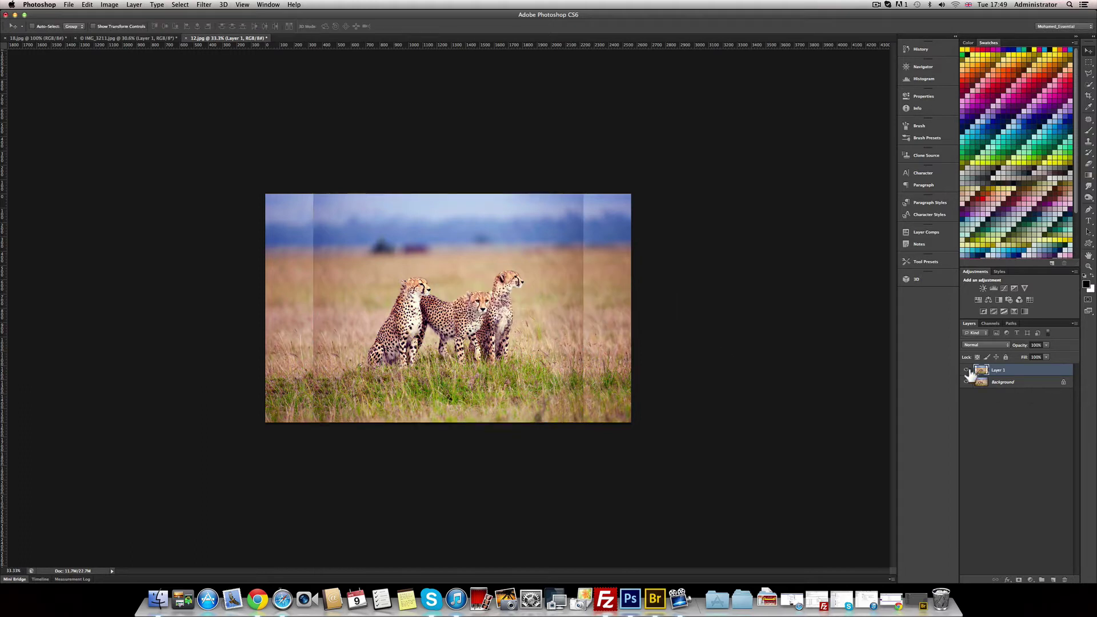
Step: Toggle Layer 1 and Background visibility to compare, then switch to the IMG_3211 bride photo
left_click(967, 370)
left_click(966, 371)
left_click(966, 383)
left_click(966, 371)
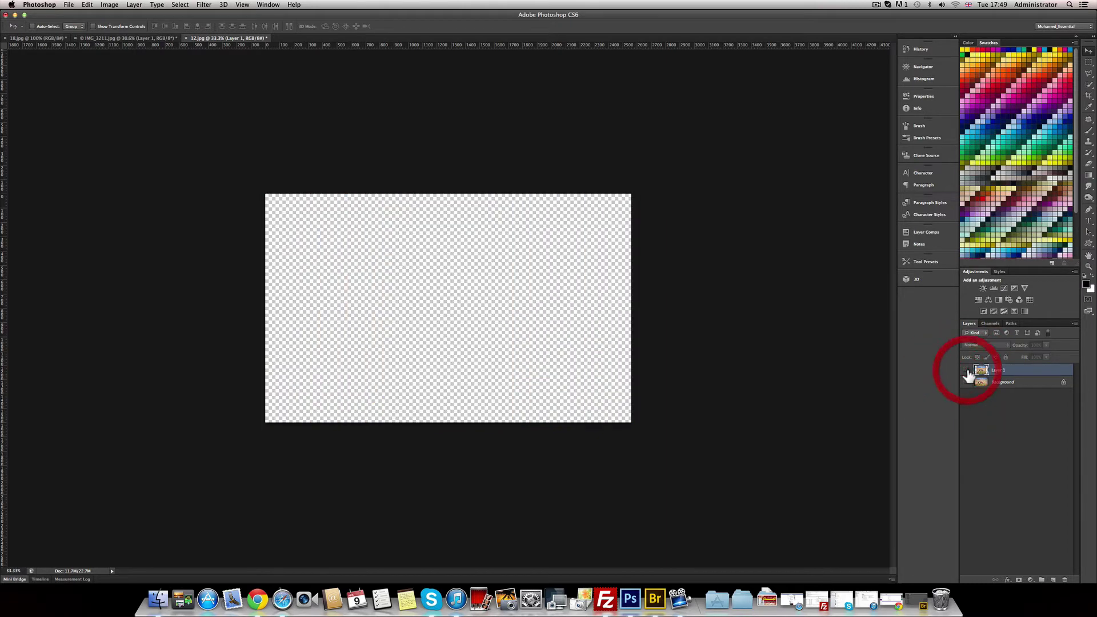
left_click(966, 382)
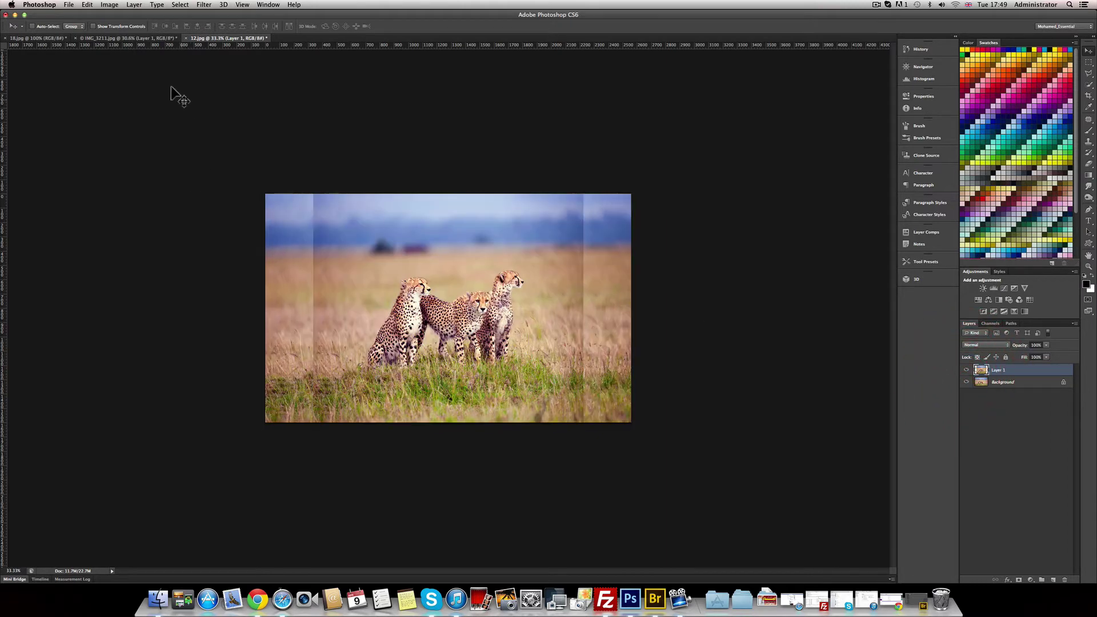
left_click(137, 37)
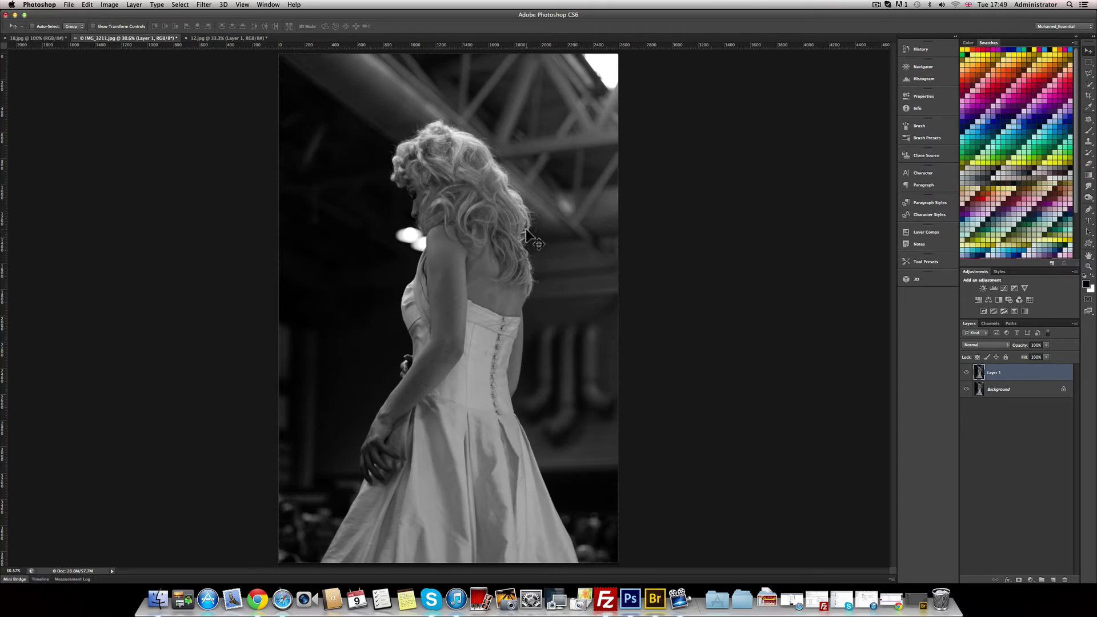
key("super+minus")
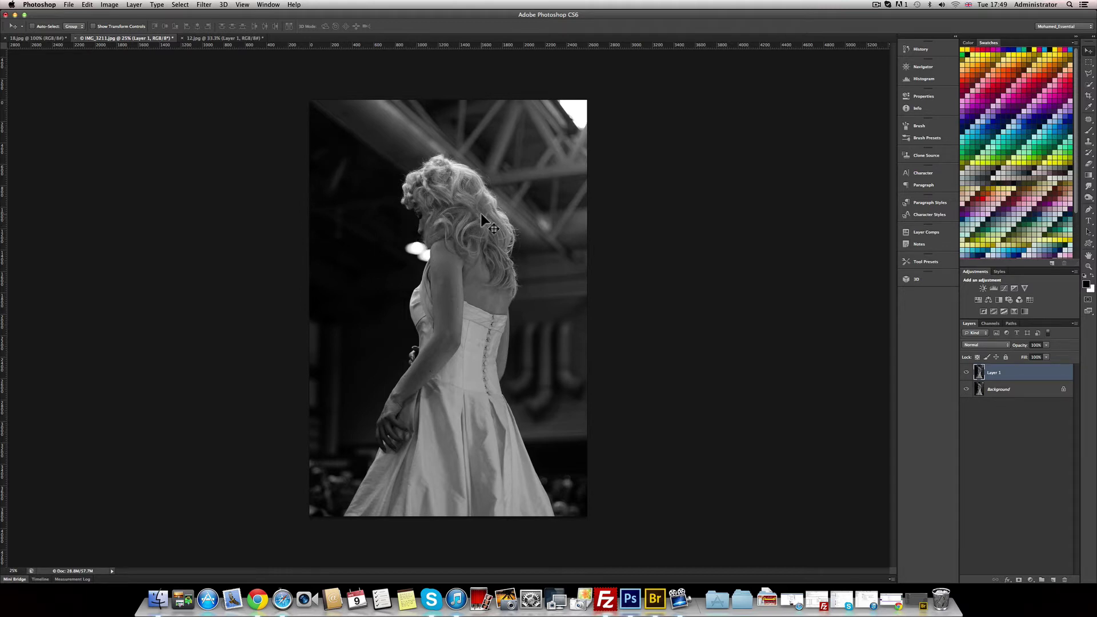
mouse_move(997, 375)
left_mouse_down()
mouse_move(1044, 554)
mouse_move(1064, 579)
left_mouse_up()
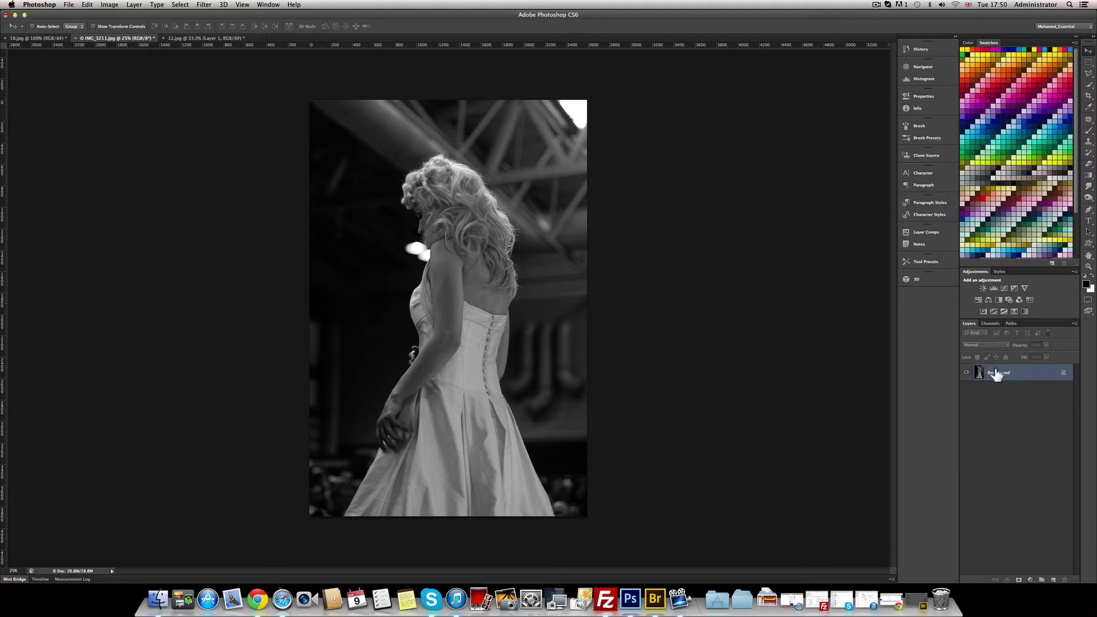
key("ctrl+z")
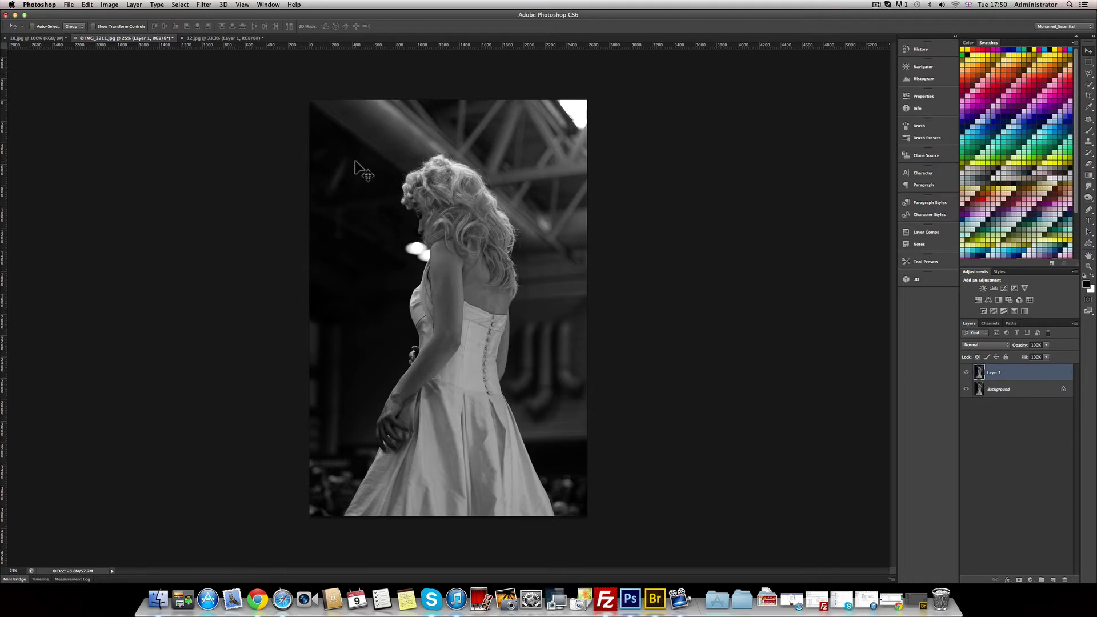
key("ctrl+t")
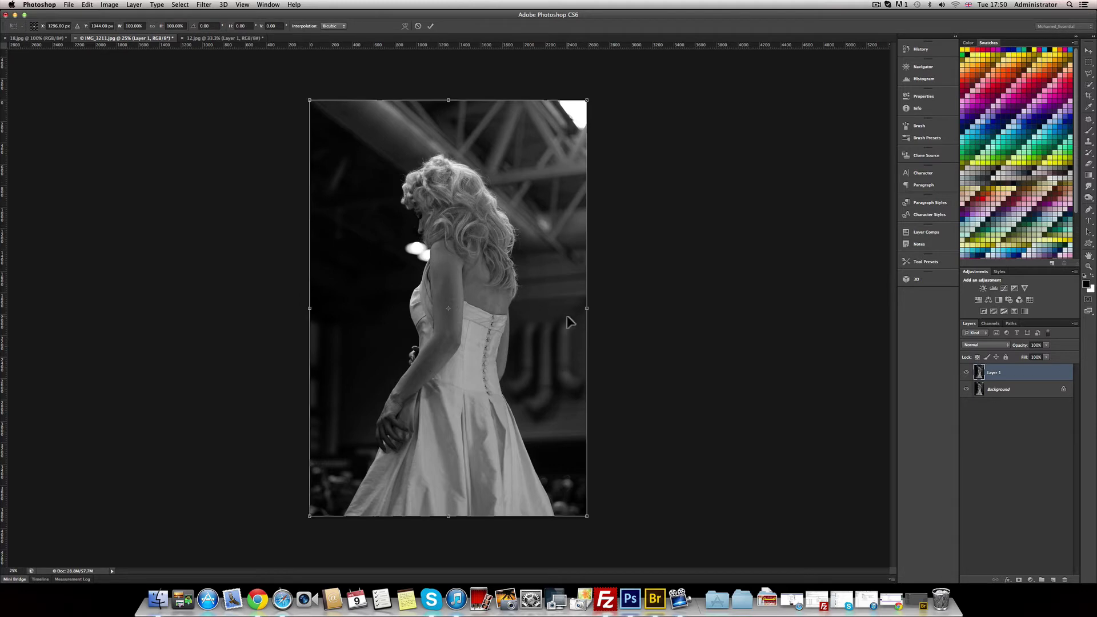
left_click_drag(587, 308, 481, 293)
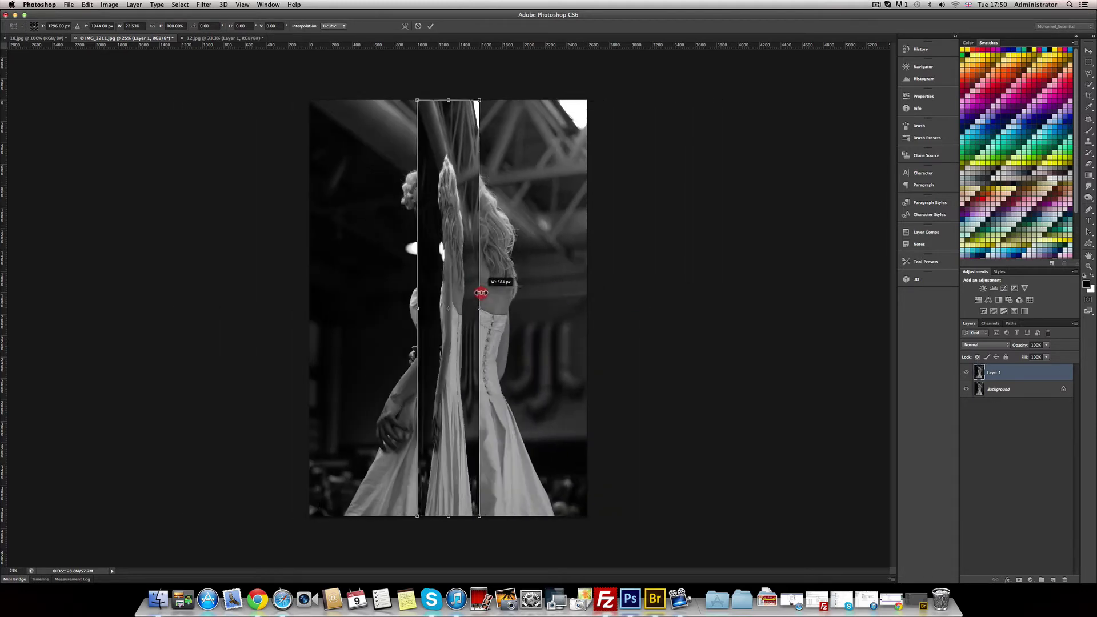
mouse_move(481, 293)
left_mouse_down()
mouse_move(840, 307)
mouse_move(774, 309)
left_mouse_up()
key("Escape")
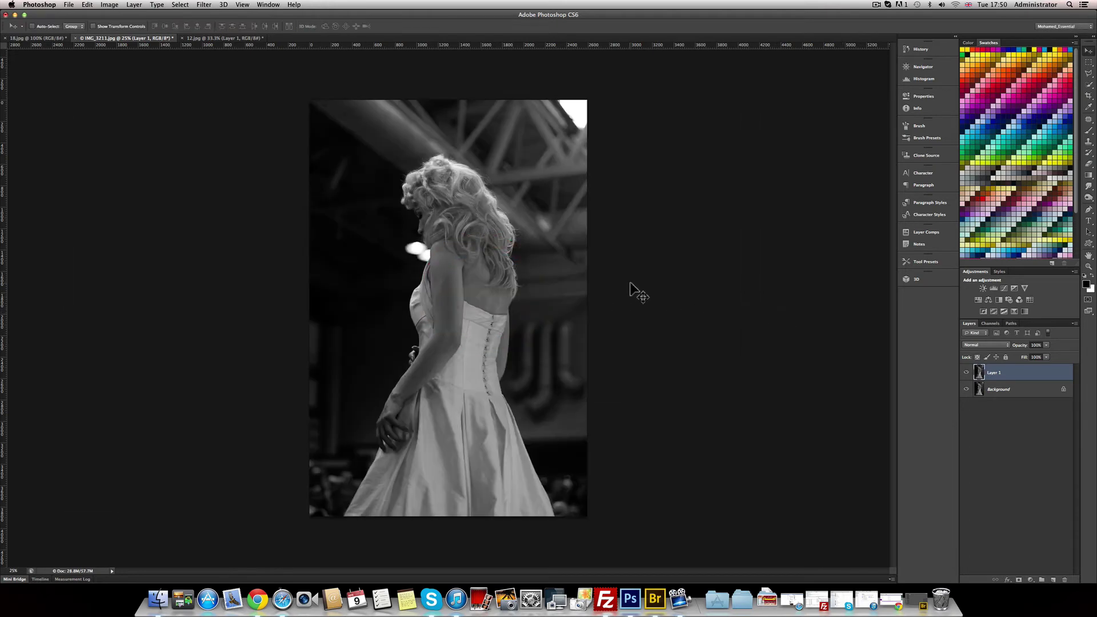
Step: Make a first Content-Aware Scale narrowing of the bride layer and commit it
left_click(86, 5)
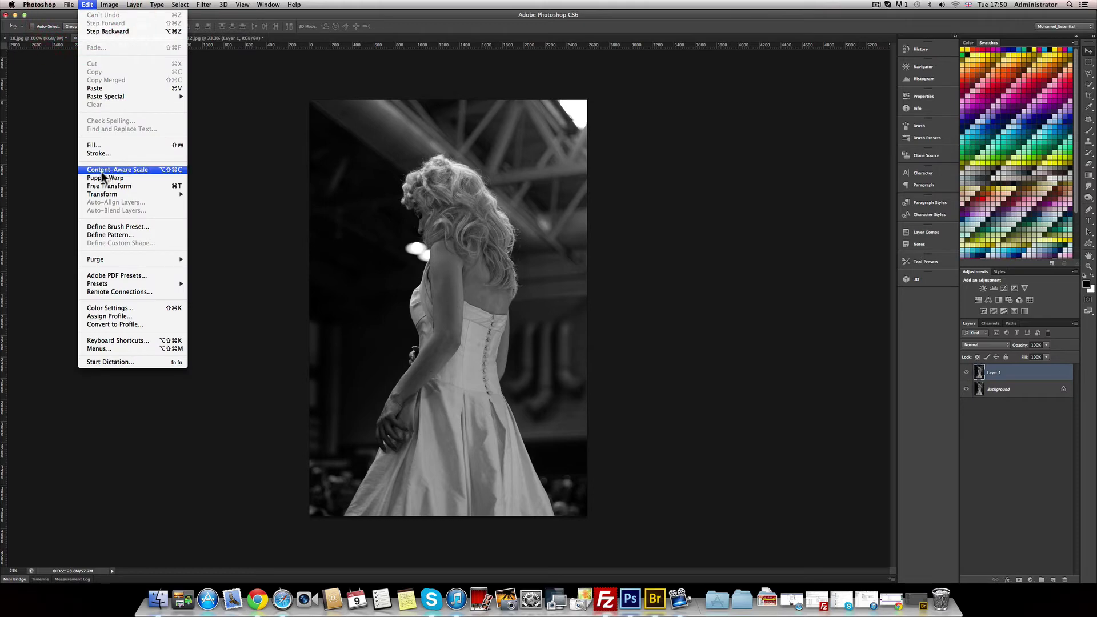
left_click(124, 170)
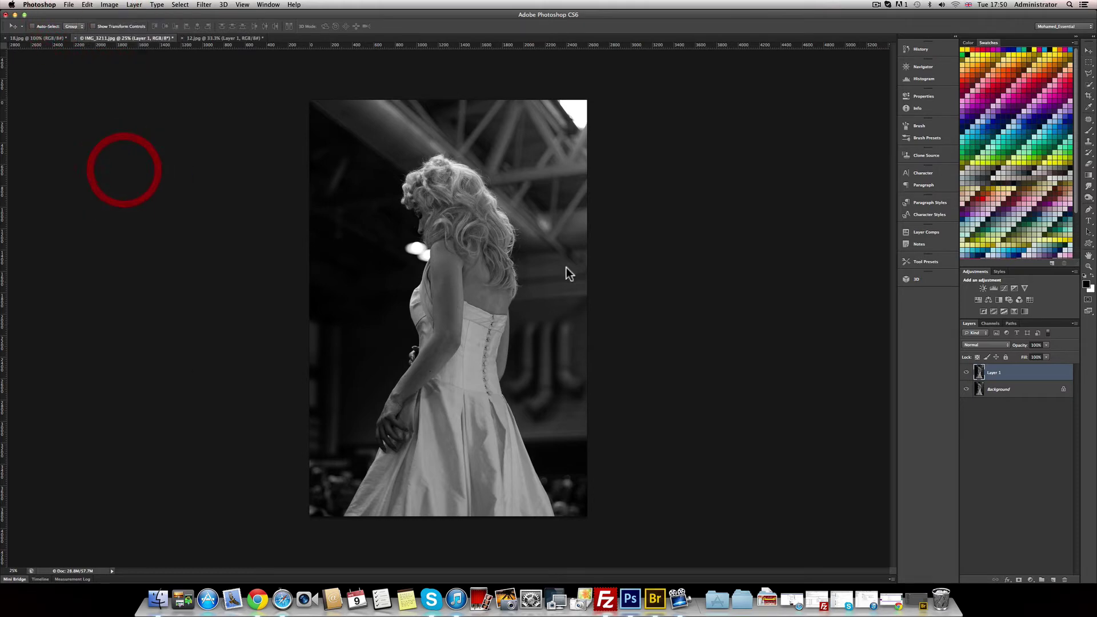
left_click_drag(585, 309, 564, 307)
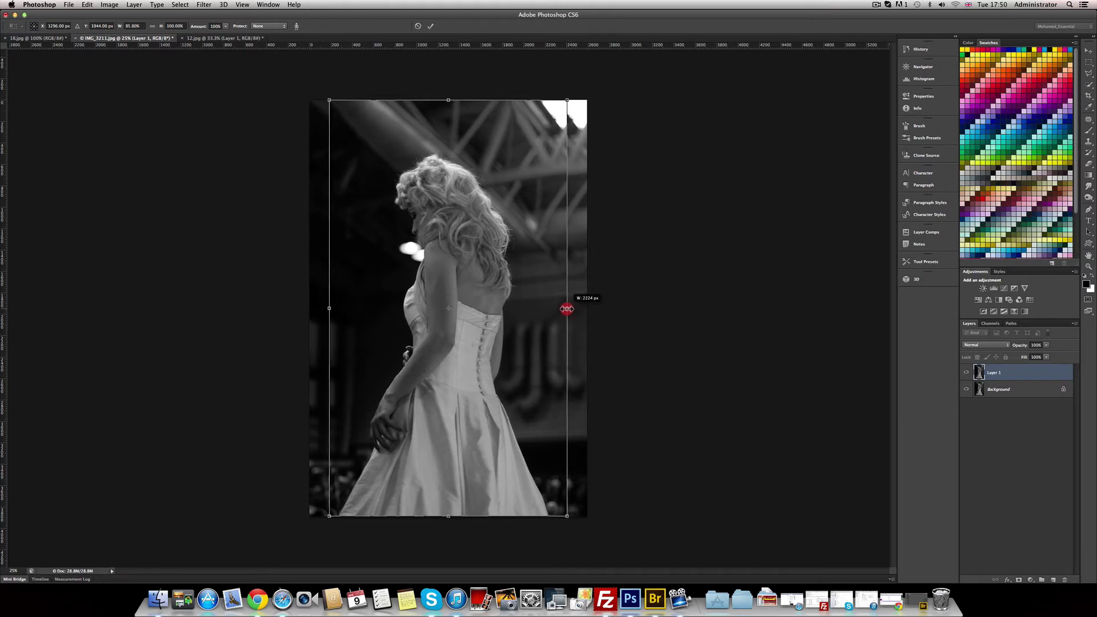
double_click(564, 311)
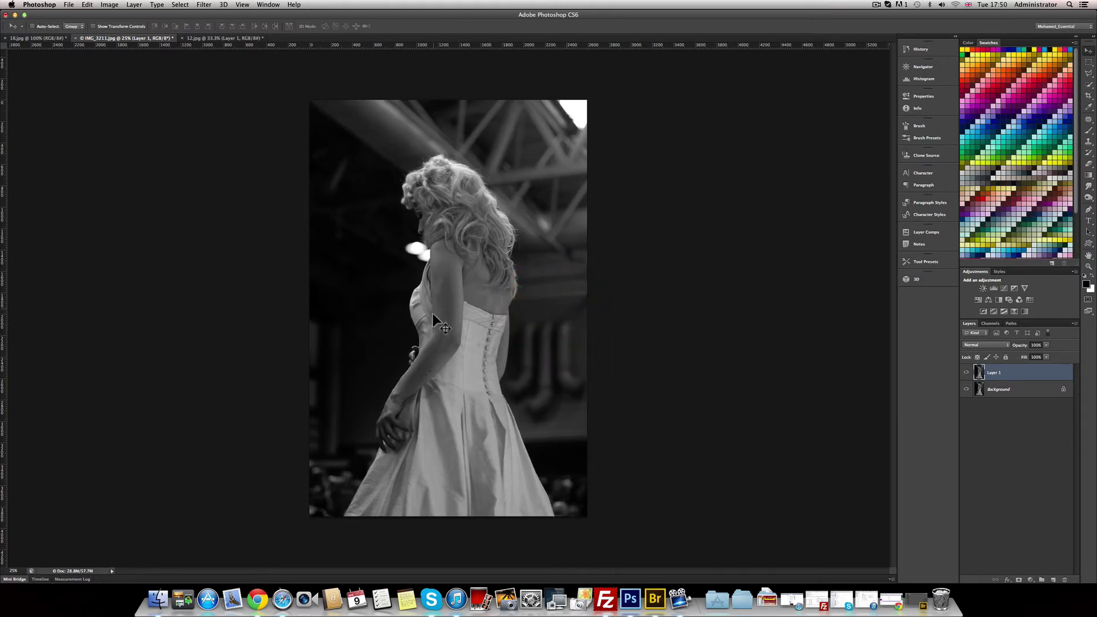
Step: Rescale the bride layer to about 89% width with Protect Skin Tones enabled
left_click(85, 6)
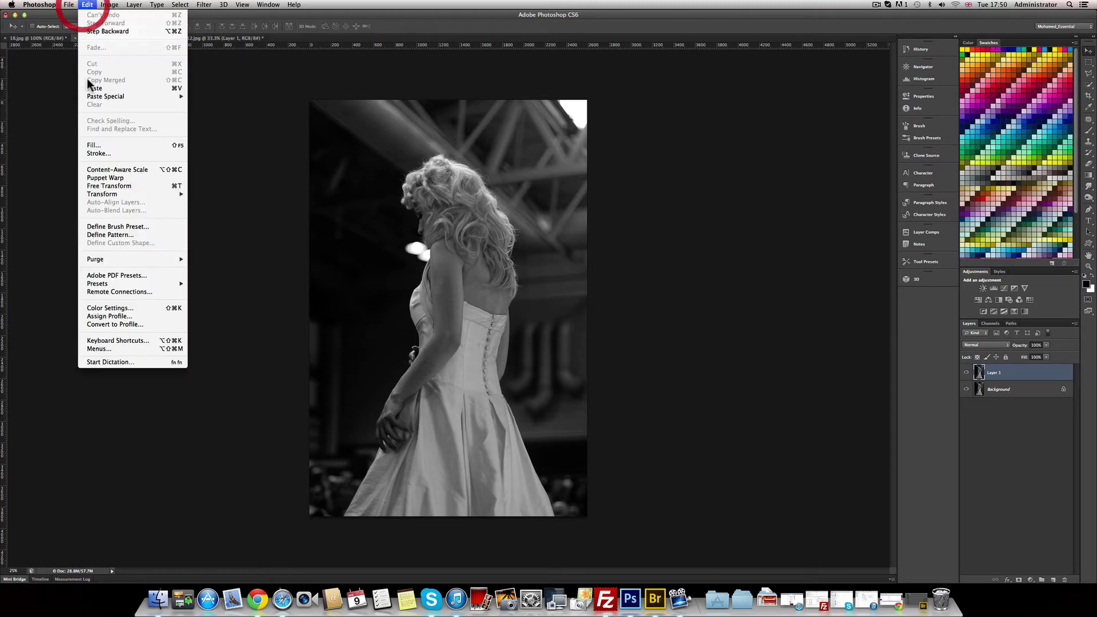
left_click(117, 170)
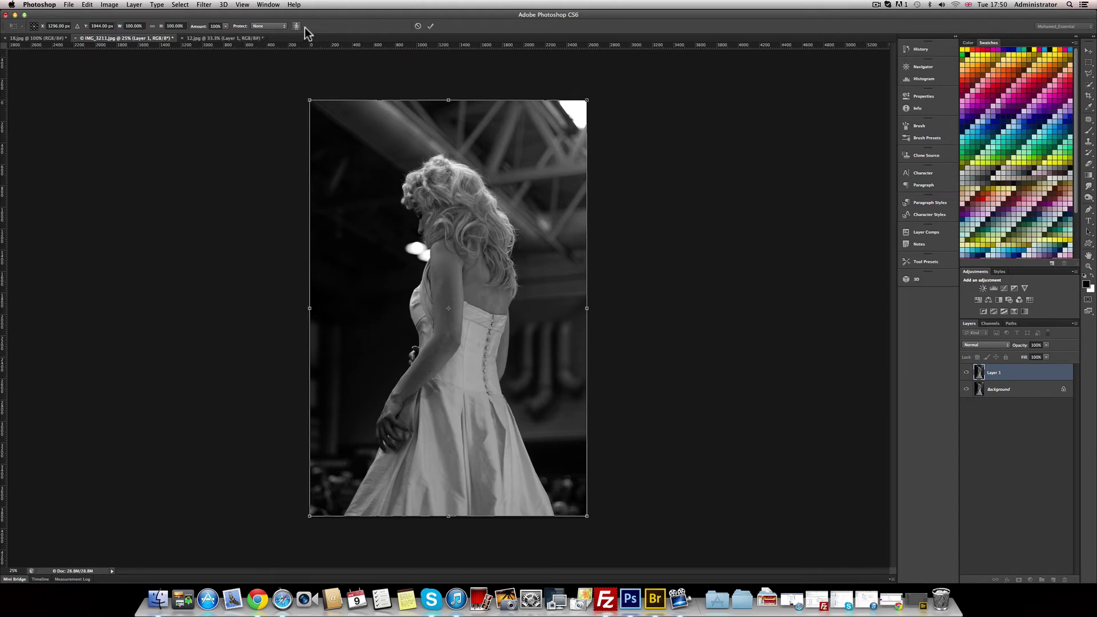
left_click(297, 26)
left_click(296, 26)
left_click(296, 27)
left_click_drag(586, 308, 558, 310)
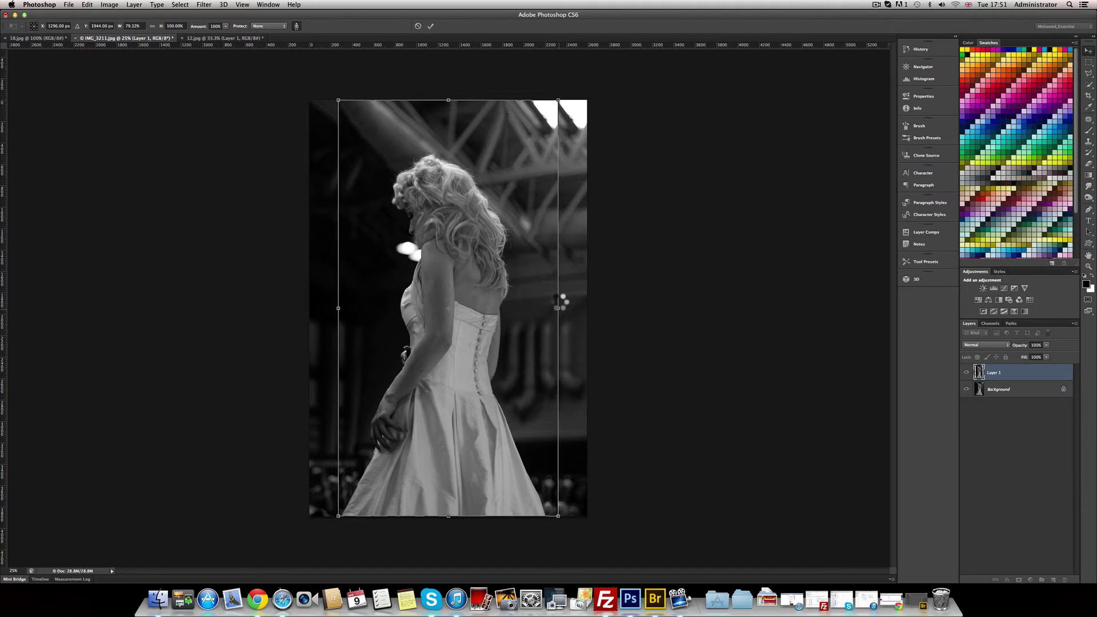
key("Return")
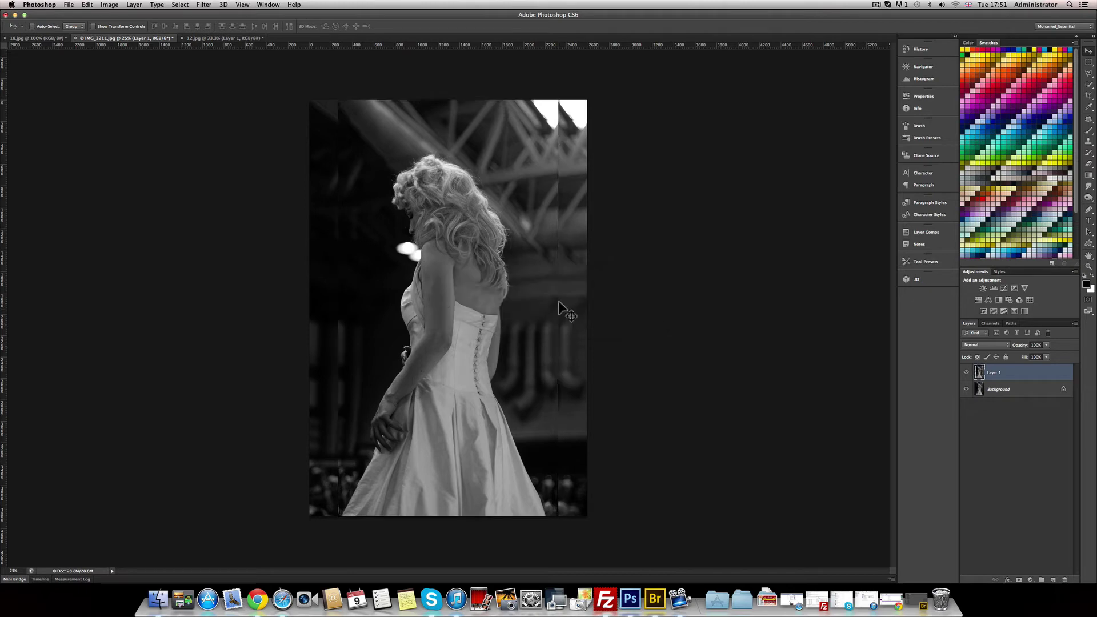
Step: Hide narrowed Layer 1 so only the original bride Background shows, with Background selected
left_click(966, 389)
left_click(967, 372)
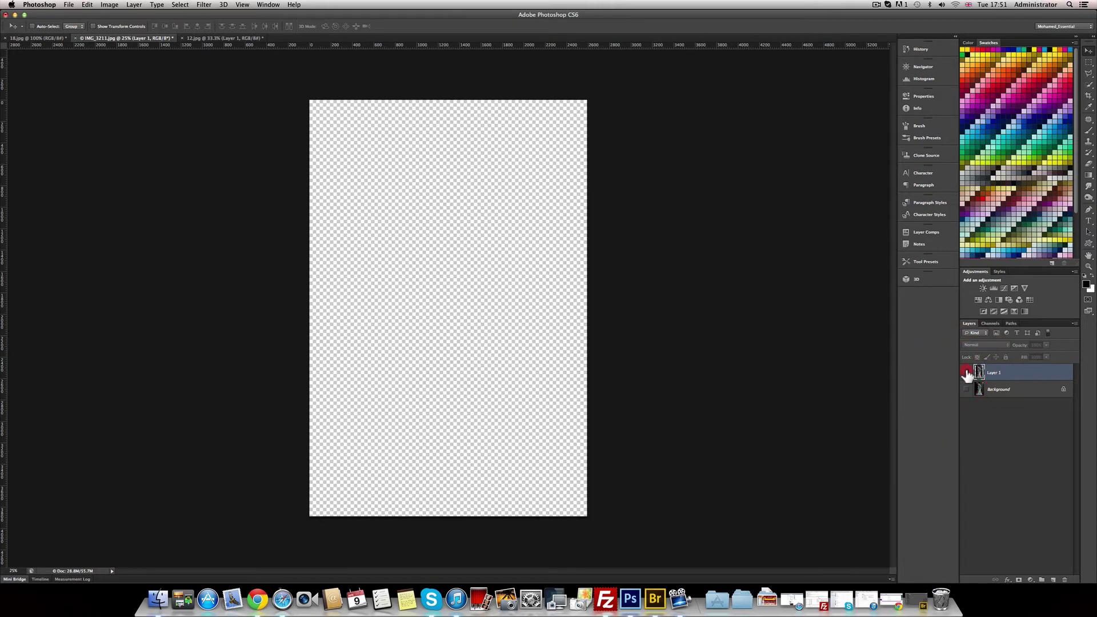
left_click(966, 389)
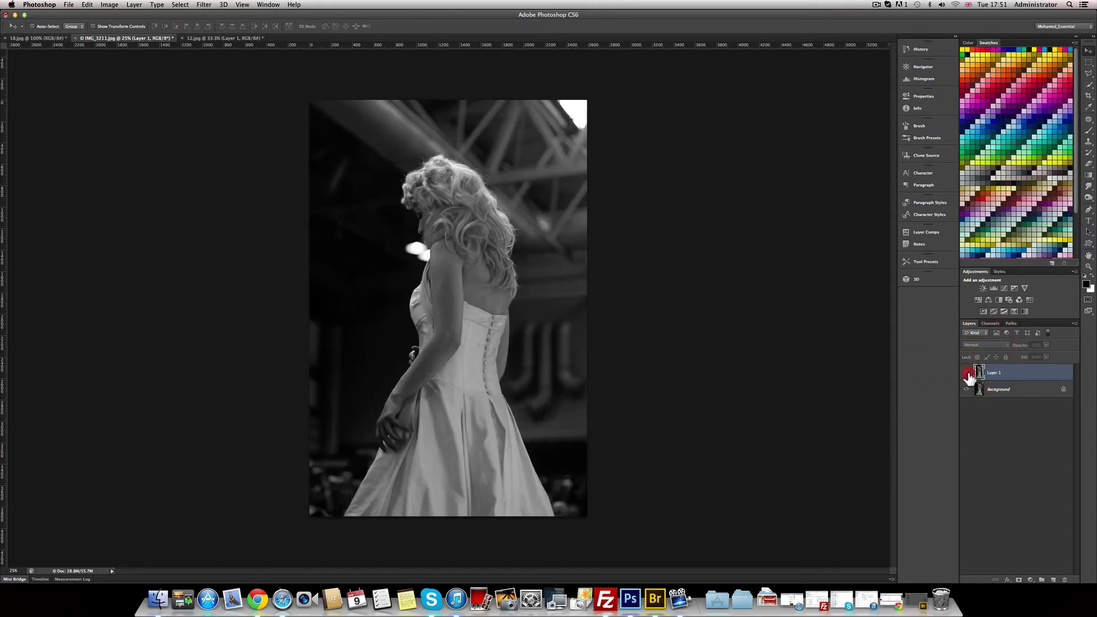
left_click(966, 372)
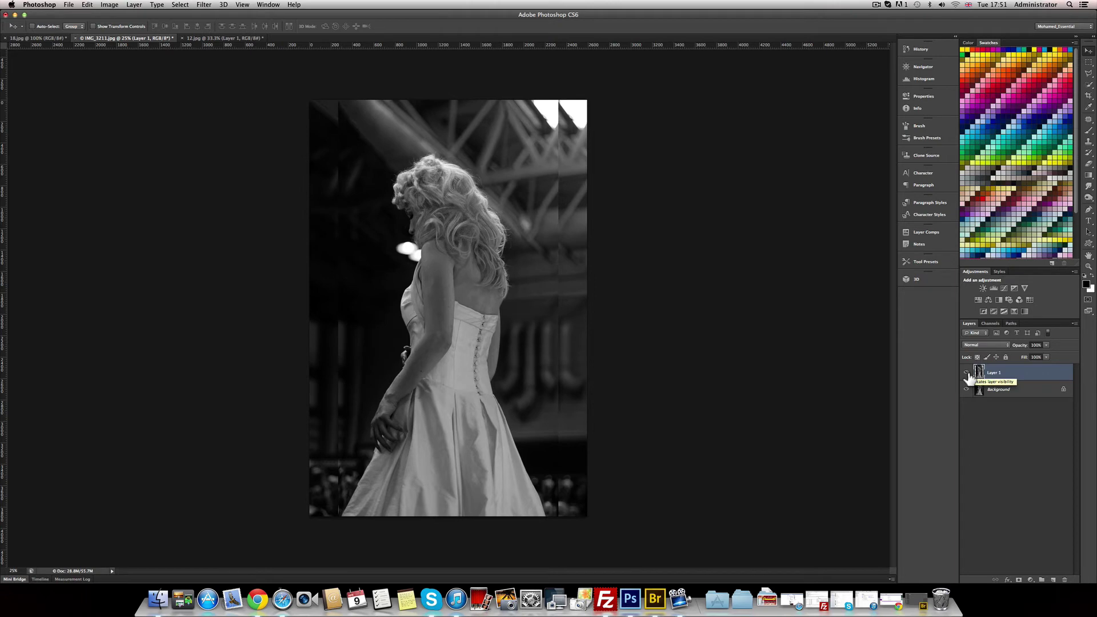
left_click(966, 372)
left_click(999, 389)
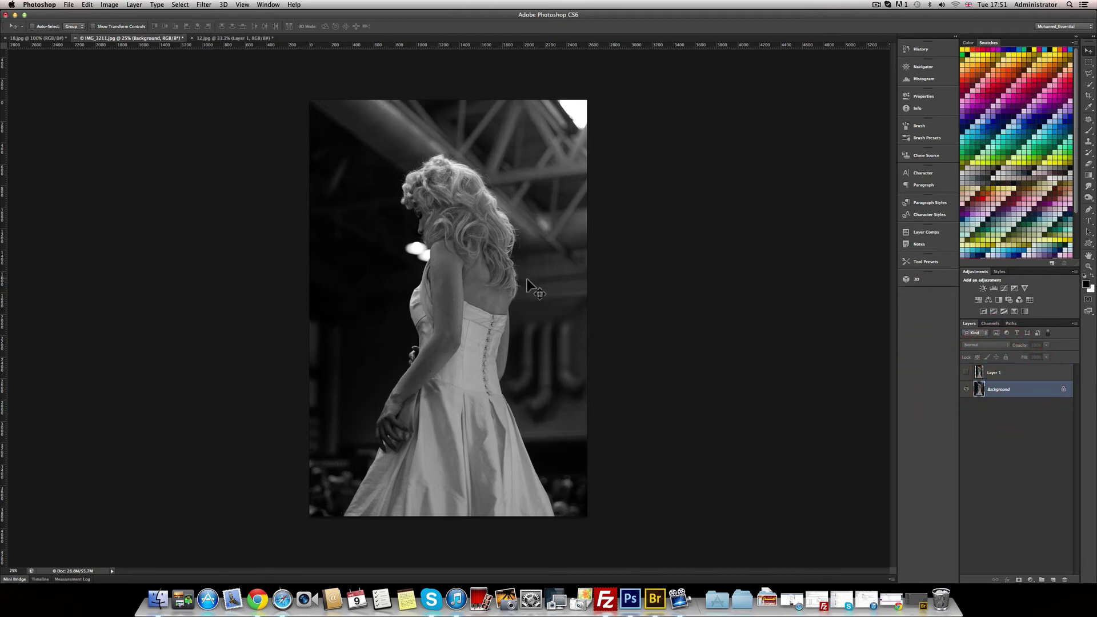
key("c")
left_click_drag(587, 304, 547, 304)
key("Return")
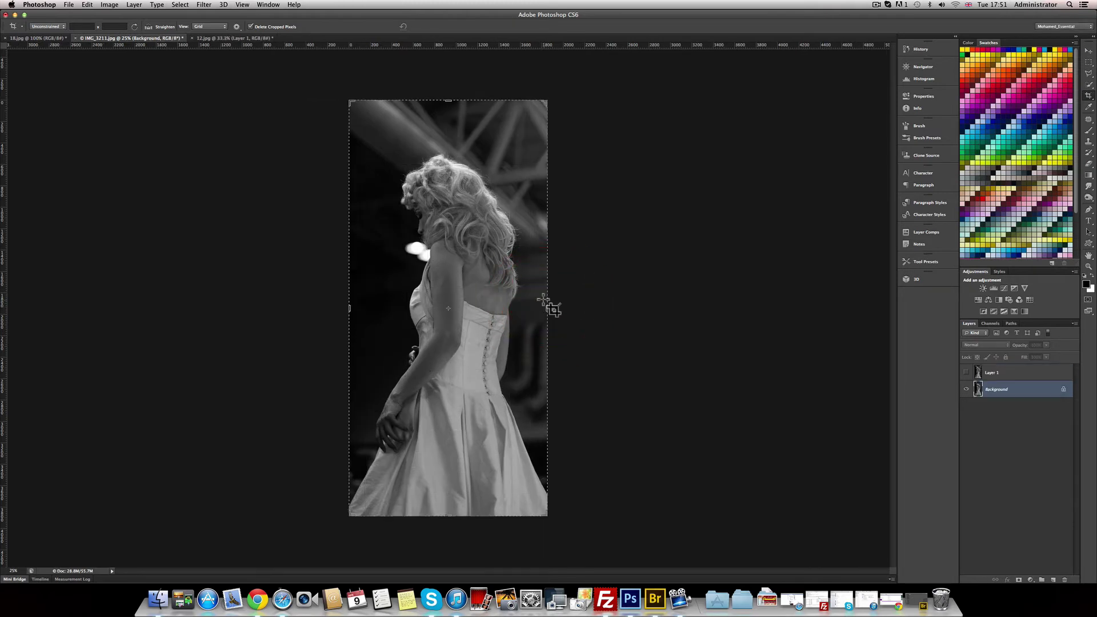
key("v")
key("ctrl+z")
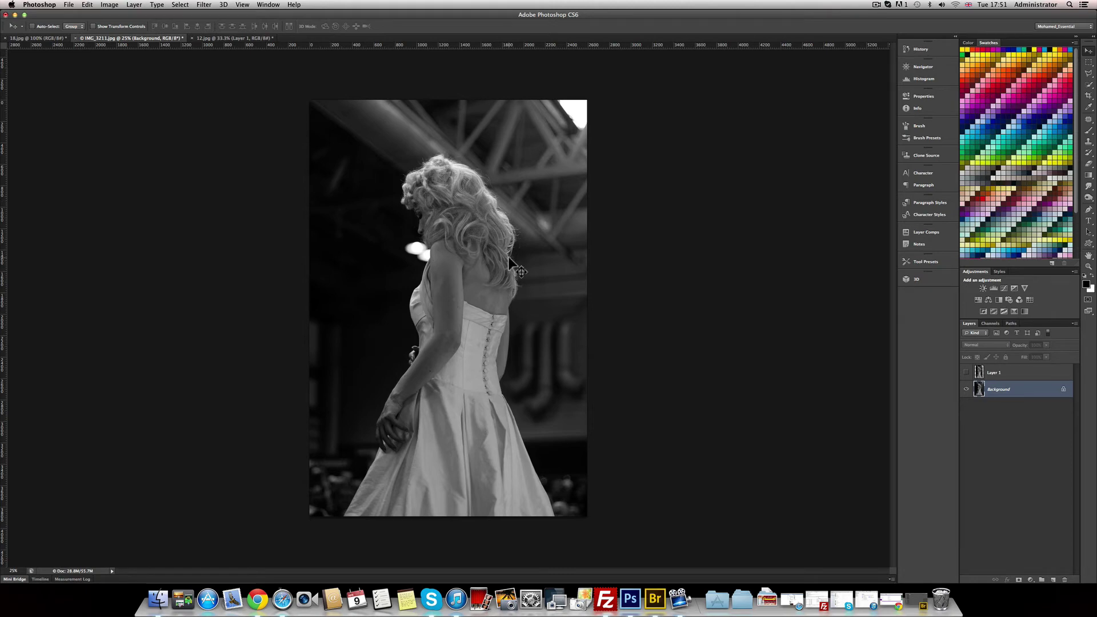
key("c")
left_click_drag(586, 309, 548, 307)
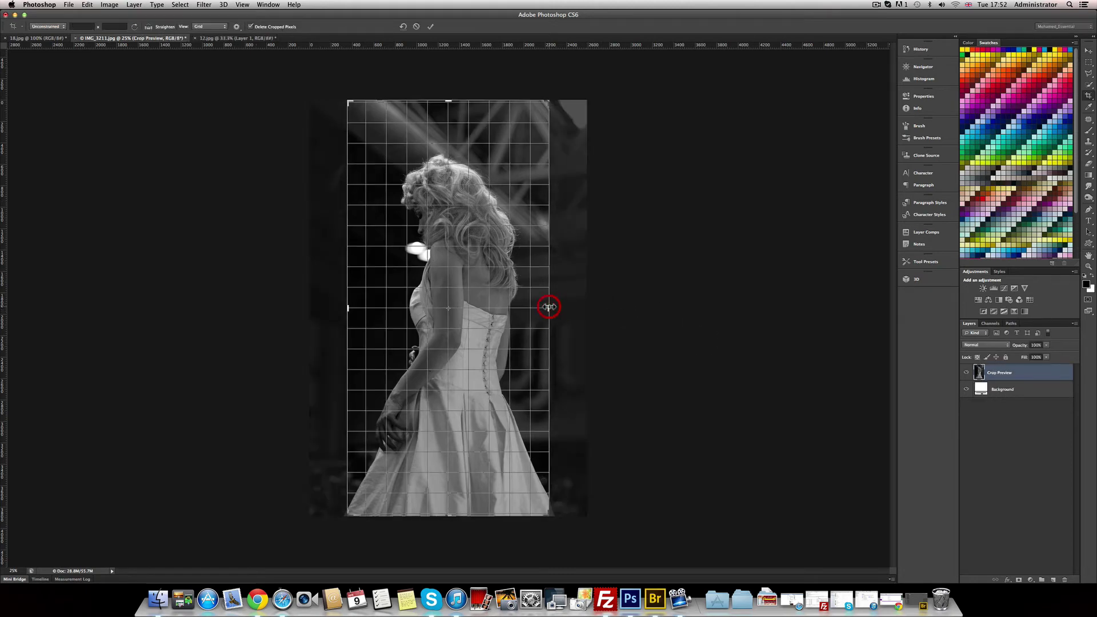
key("v")
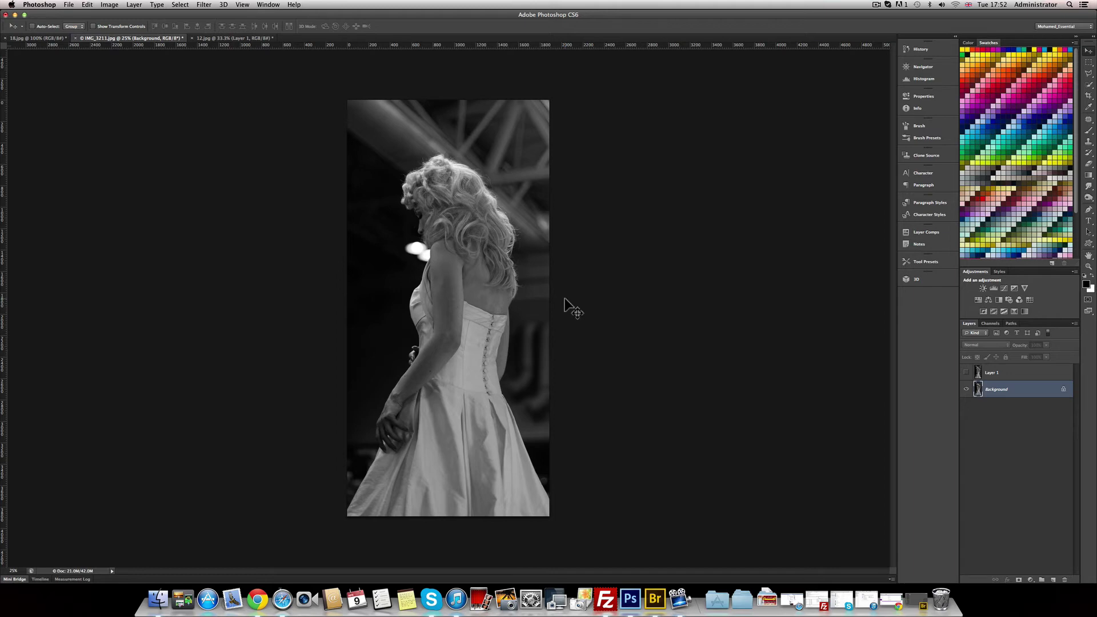
key("ctrl+z")
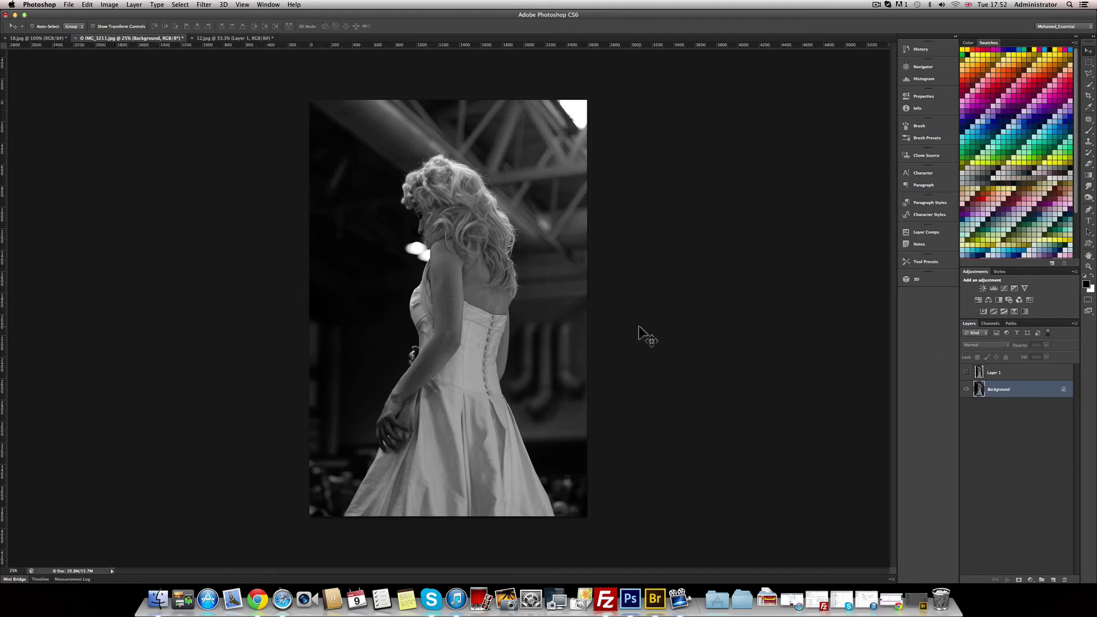
Step: Show the narrowed bride layer with Background hidden, then switch to the 18.jpg kayak photo
left_click(966, 373)
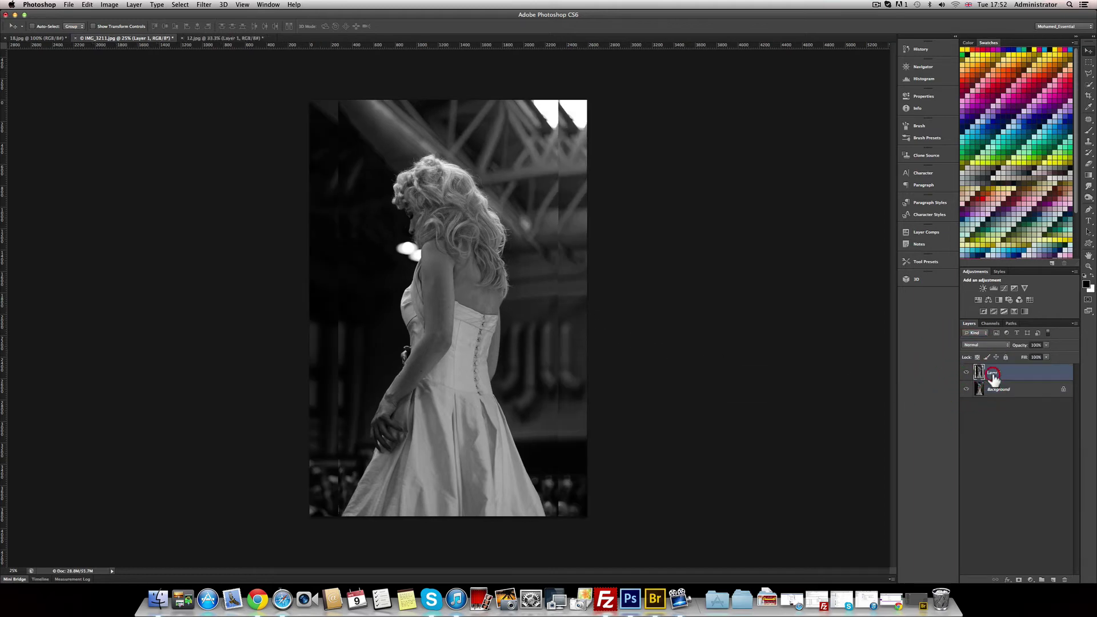
left_click(967, 389)
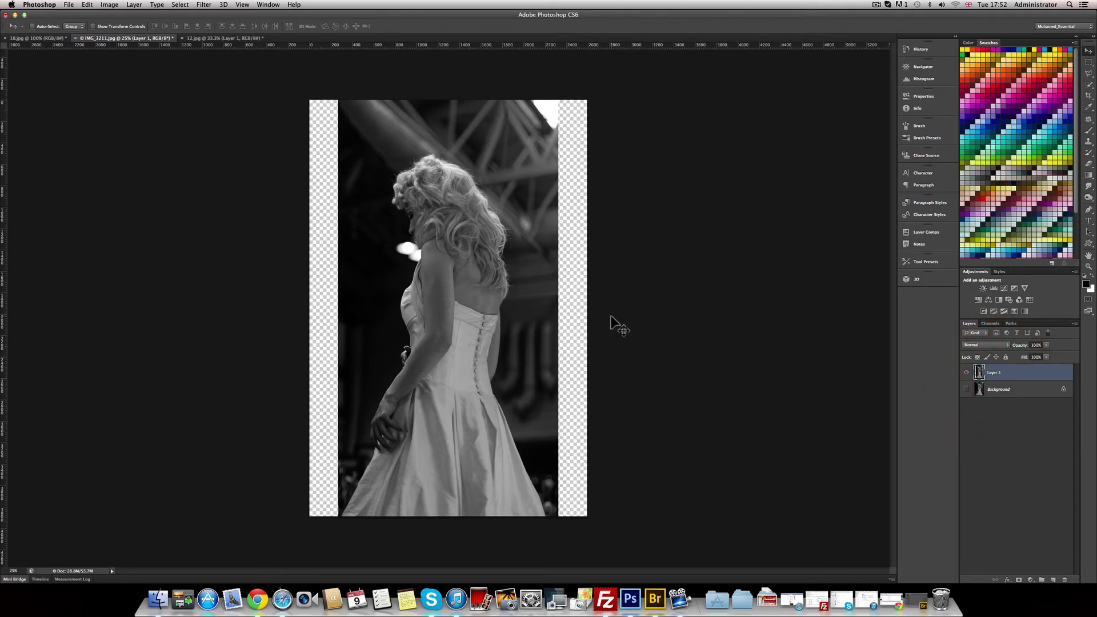
left_click(87, 5)
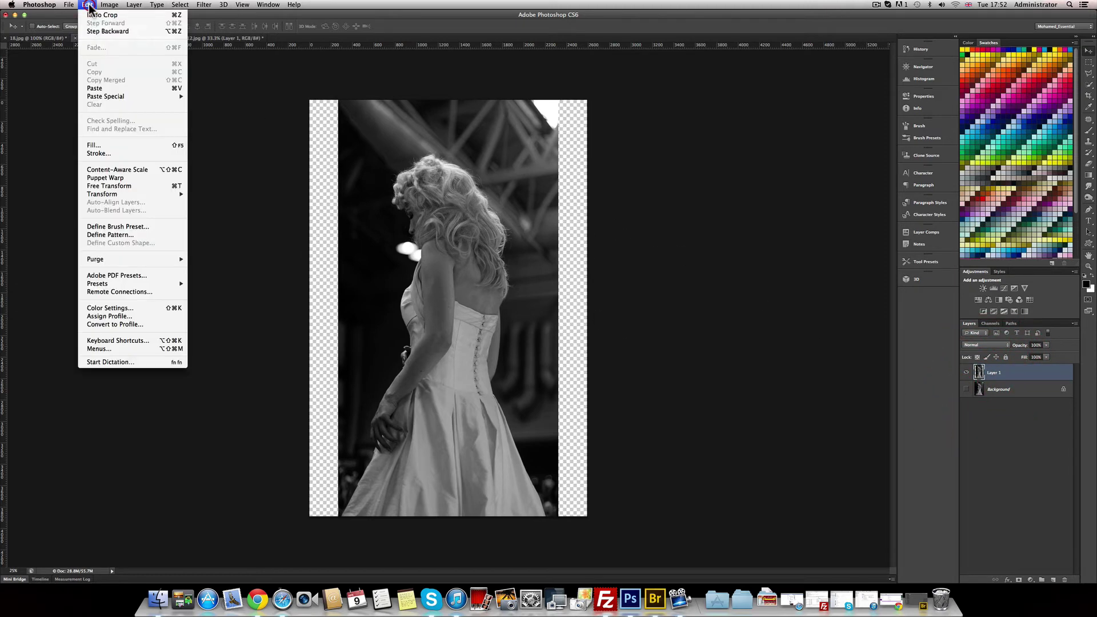
left_click(132, 169)
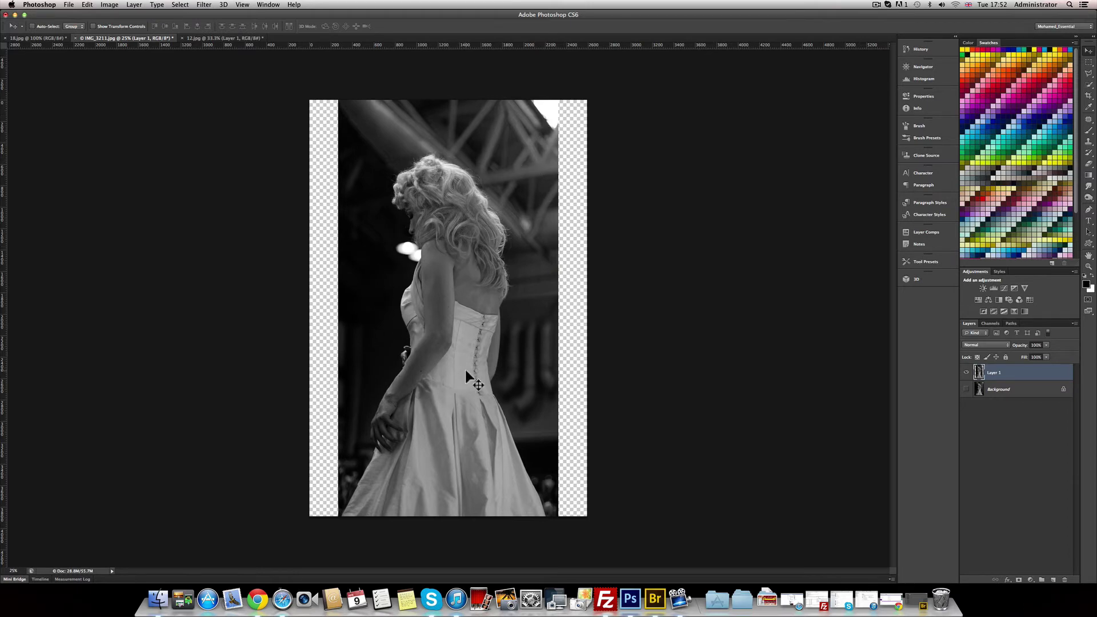
left_click(40, 38)
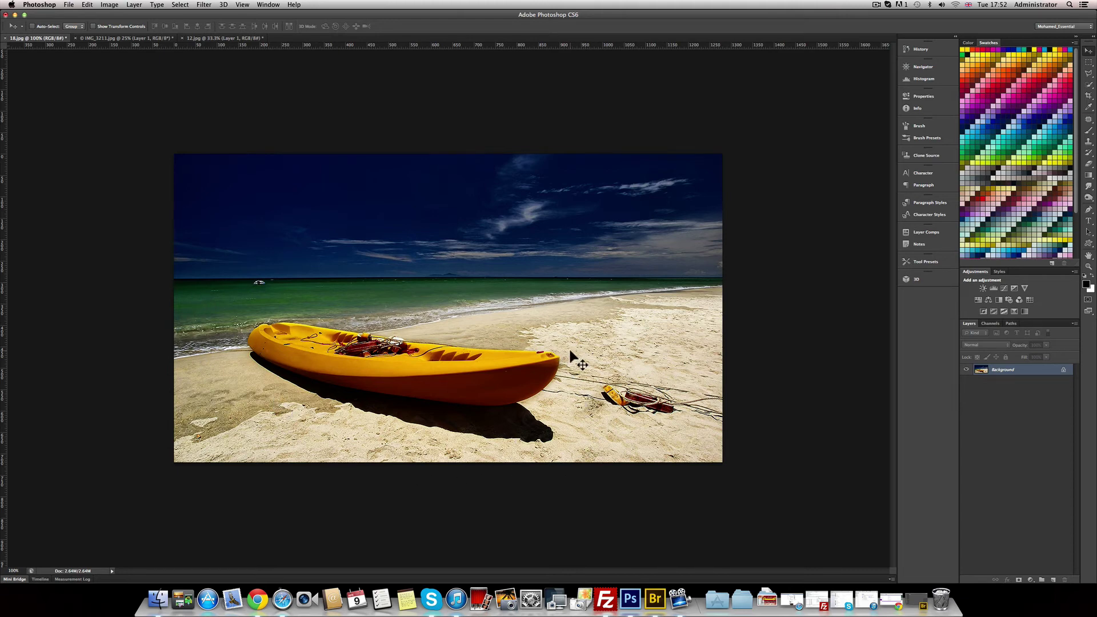
Step: Outline the kayak and its shadow with the Polygonal Lasso
key("l")
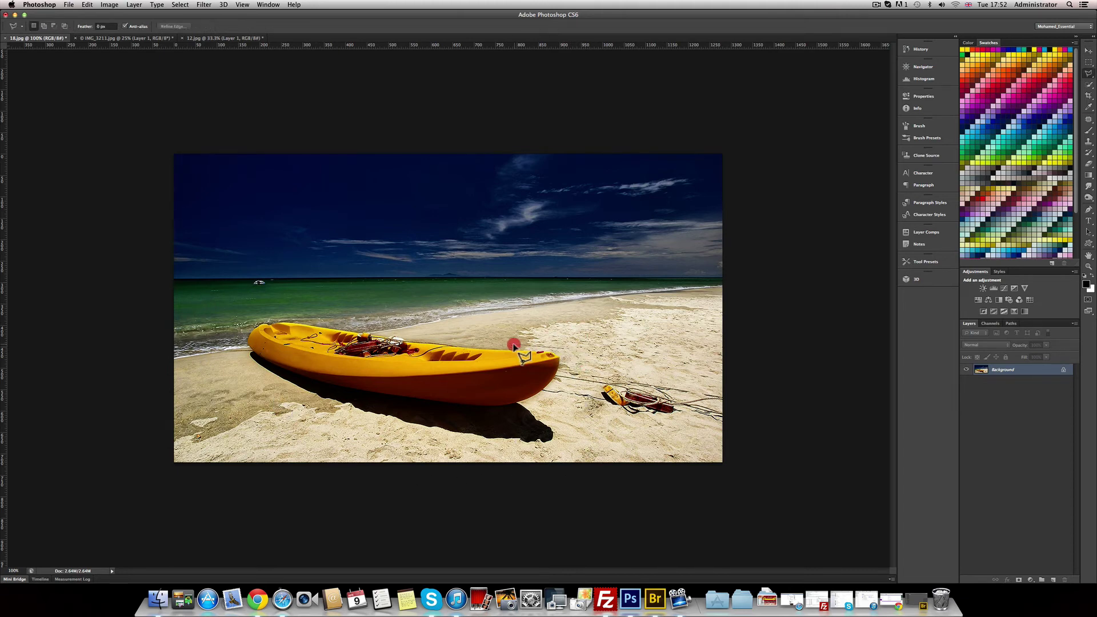
left_click(447, 339)
left_click(251, 318)
left_click(284, 387)
left_click(435, 439)
left_click(501, 446)
left_click(568, 446)
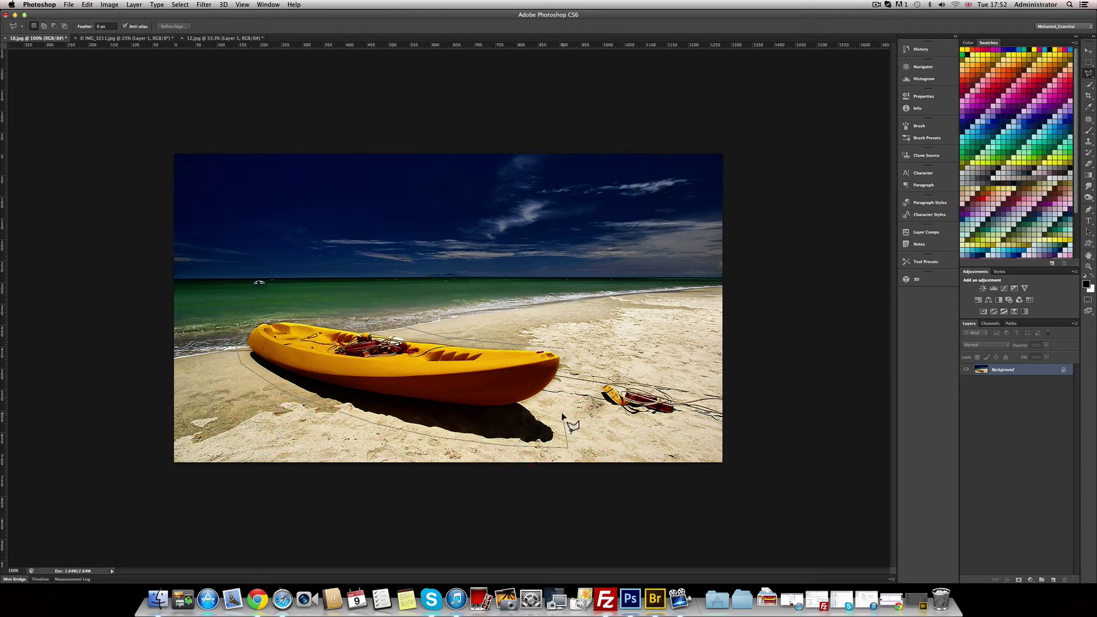
left_click(571, 375)
double_click(578, 357)
Step: Save the kayak selection as a channel named 'mySelection'
right_click(381, 360)
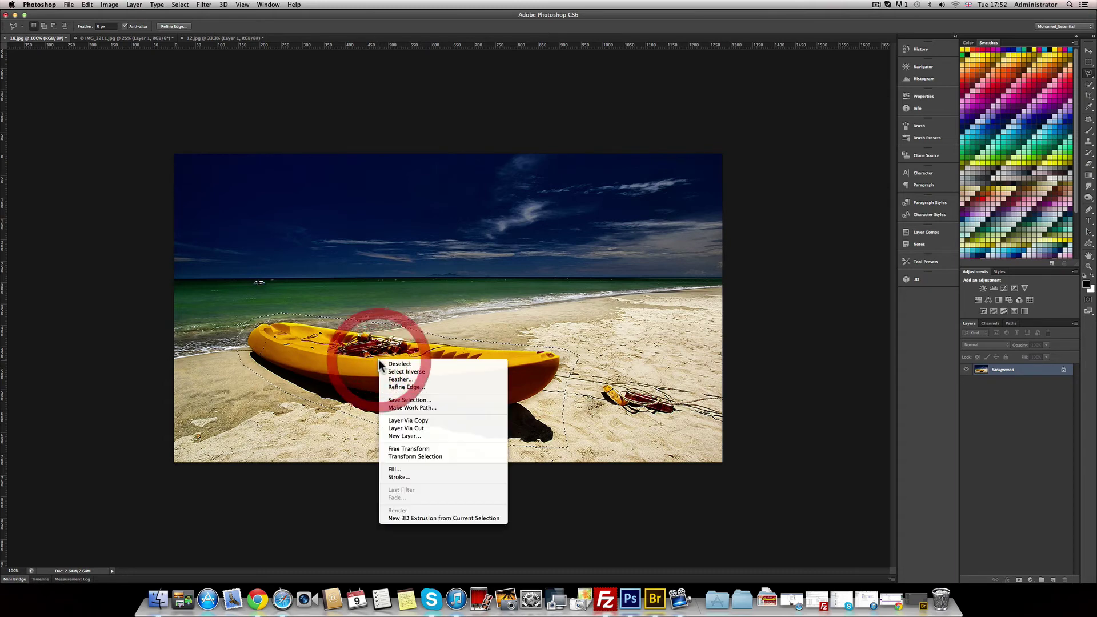
left_click(403, 400)
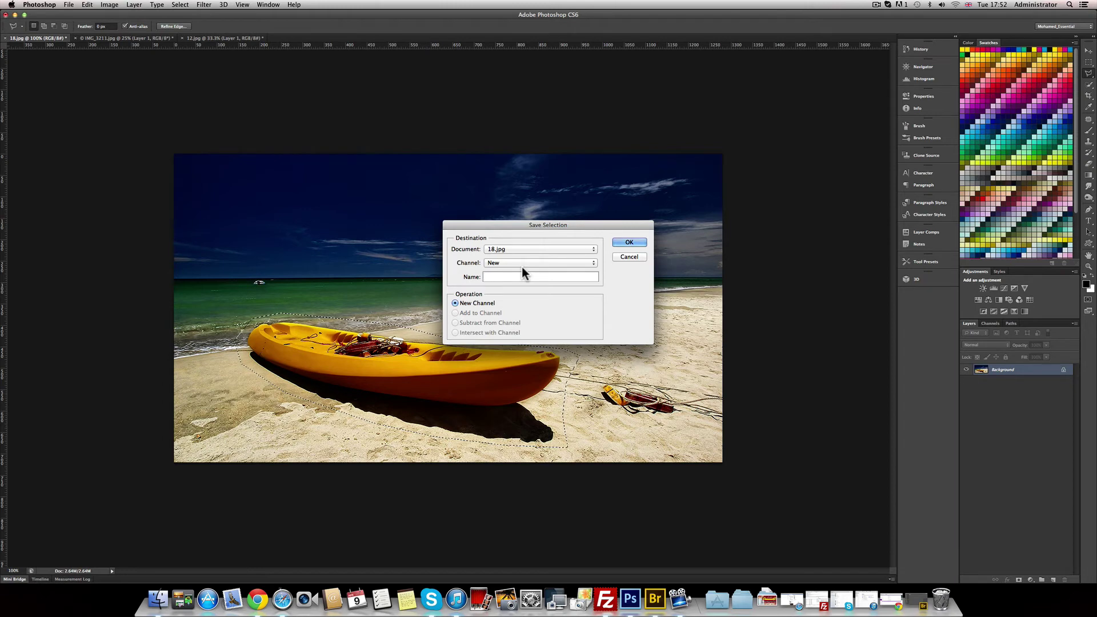
type("mySelecti")
type("on")
left_click(630, 242)
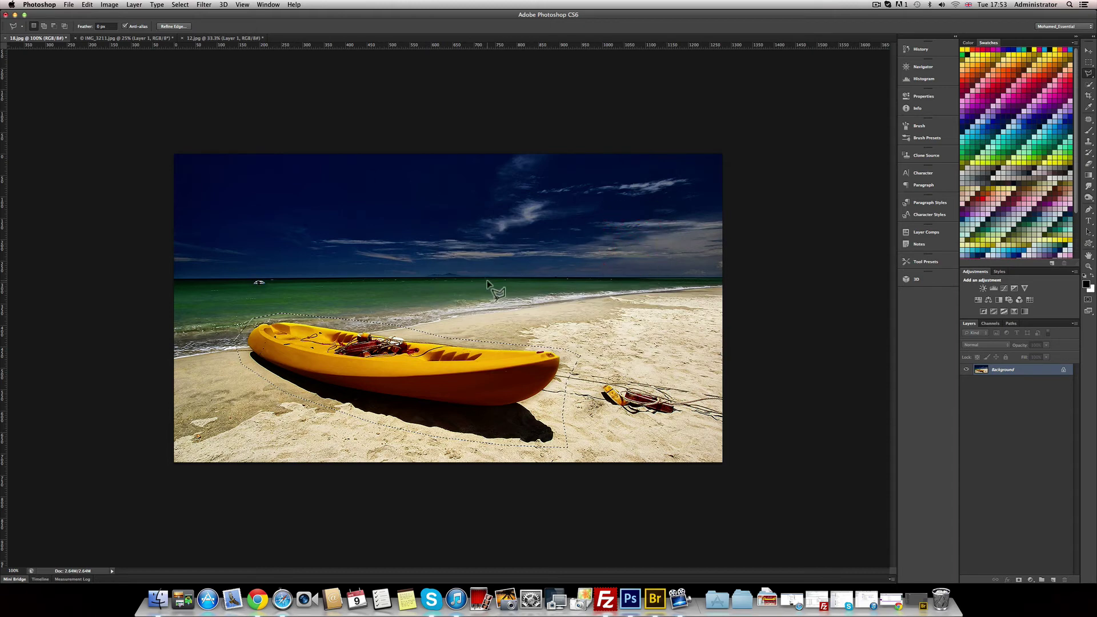
Step: Deselect the kayak, pick the Move tool, and duplicate the beach Background into Layer 1
key("super+d")
key("v")
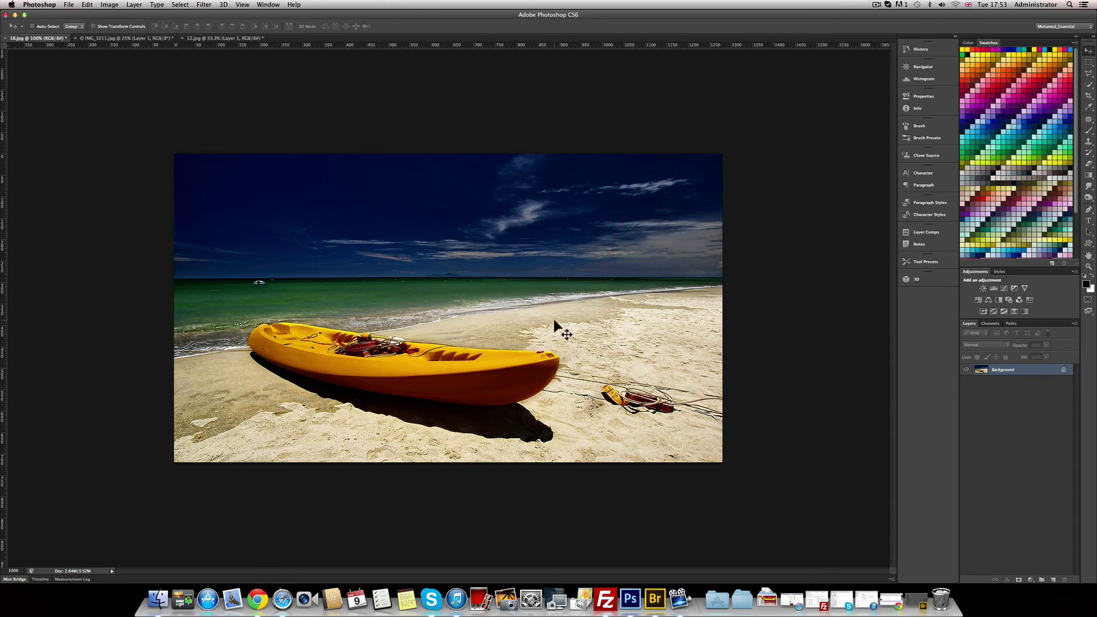
key("super+j")
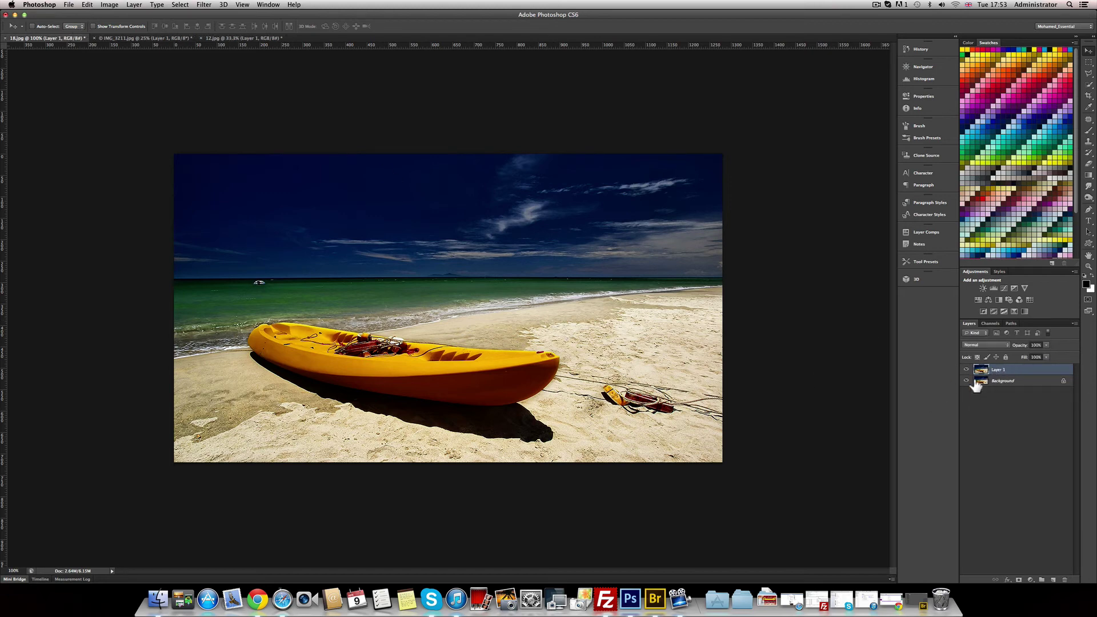
left_click(1004, 369)
left_click(86, 5)
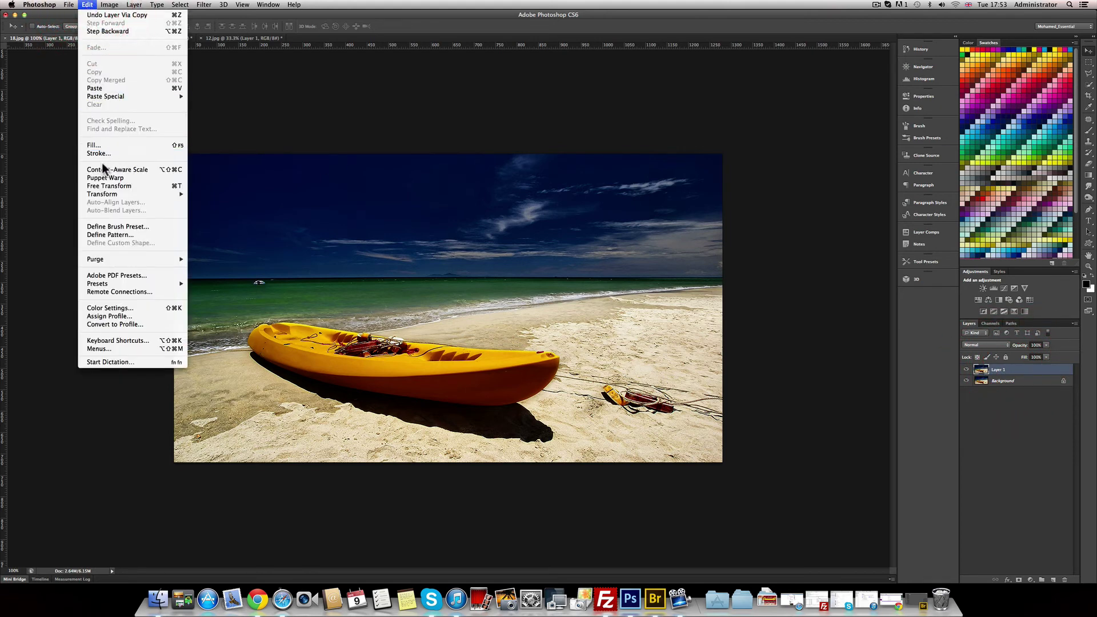
Step: Start Content-Aware Scale on the kayak beach layer and open the Protect dropdown listing mySelection
left_click(122, 169)
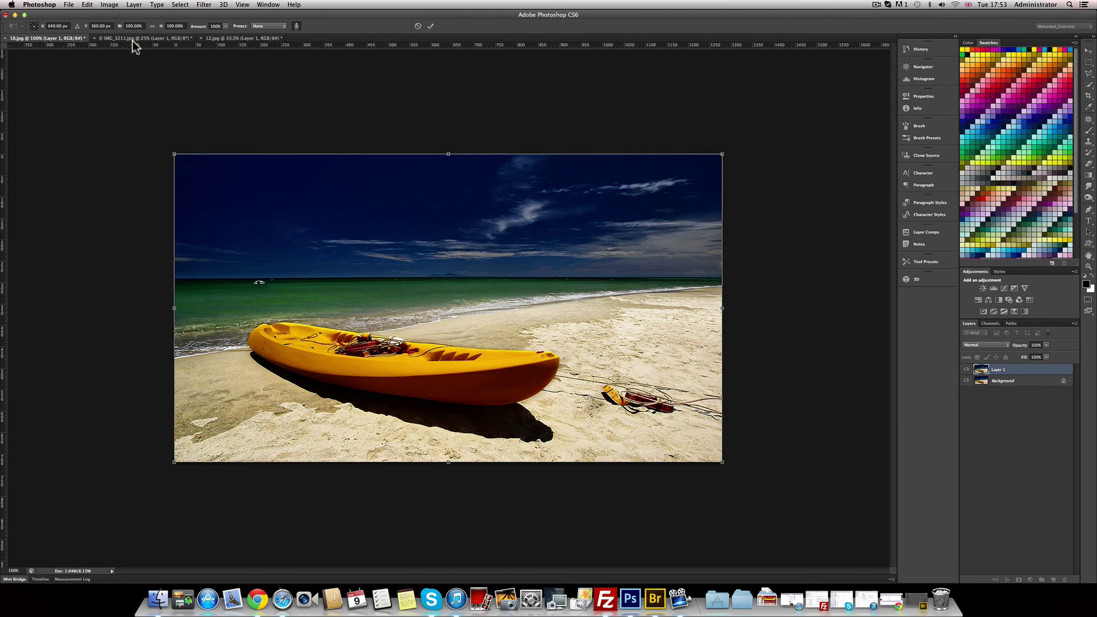
left_click(133, 38)
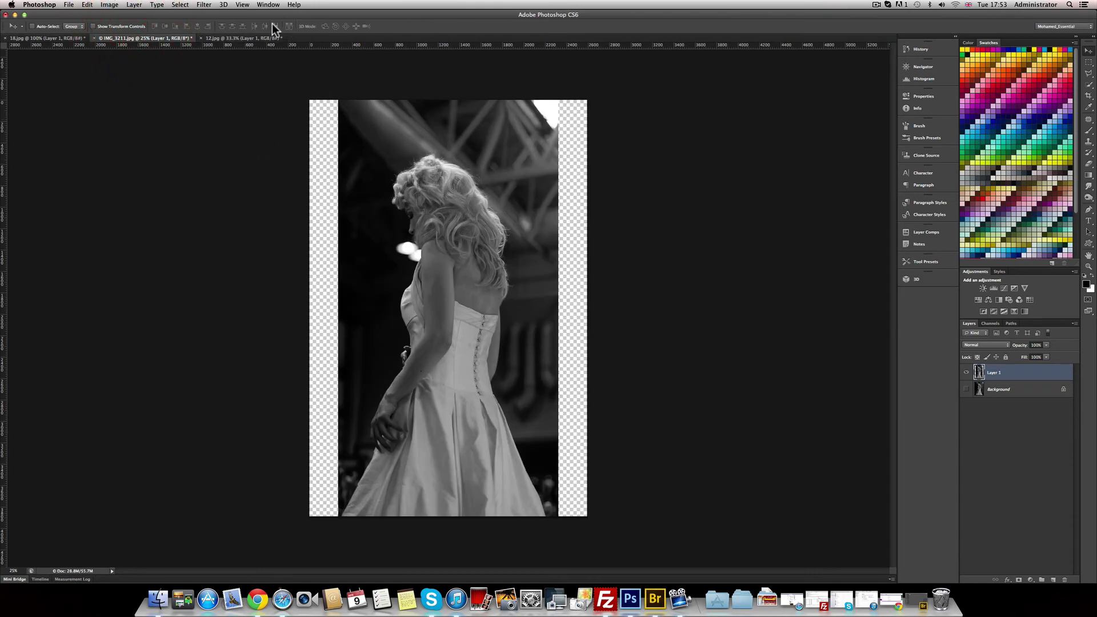
left_click(52, 38)
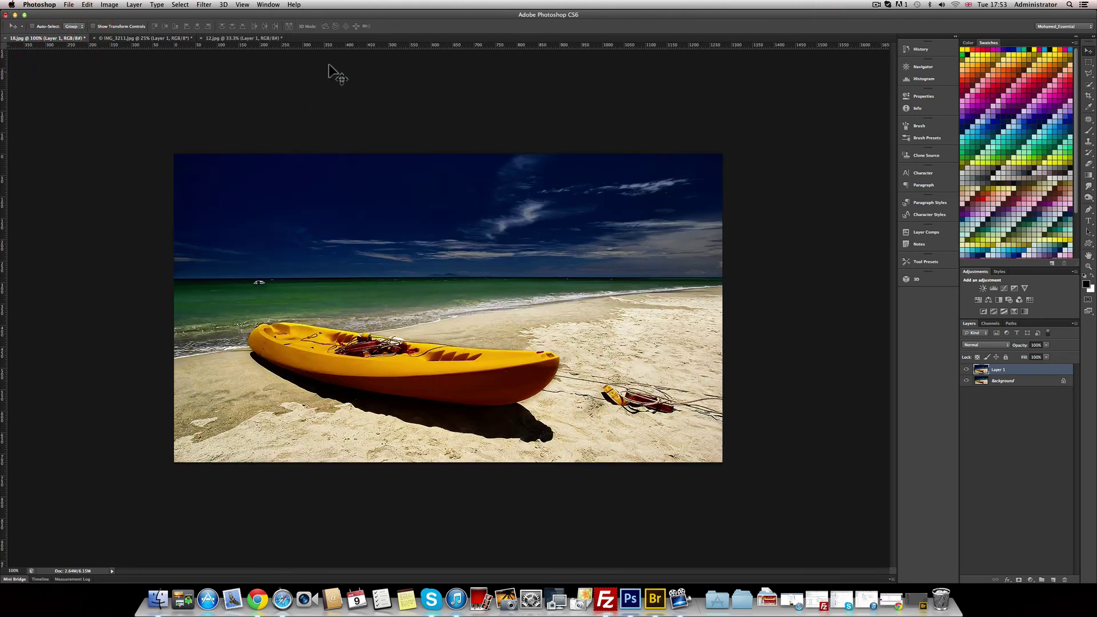
left_click(87, 5)
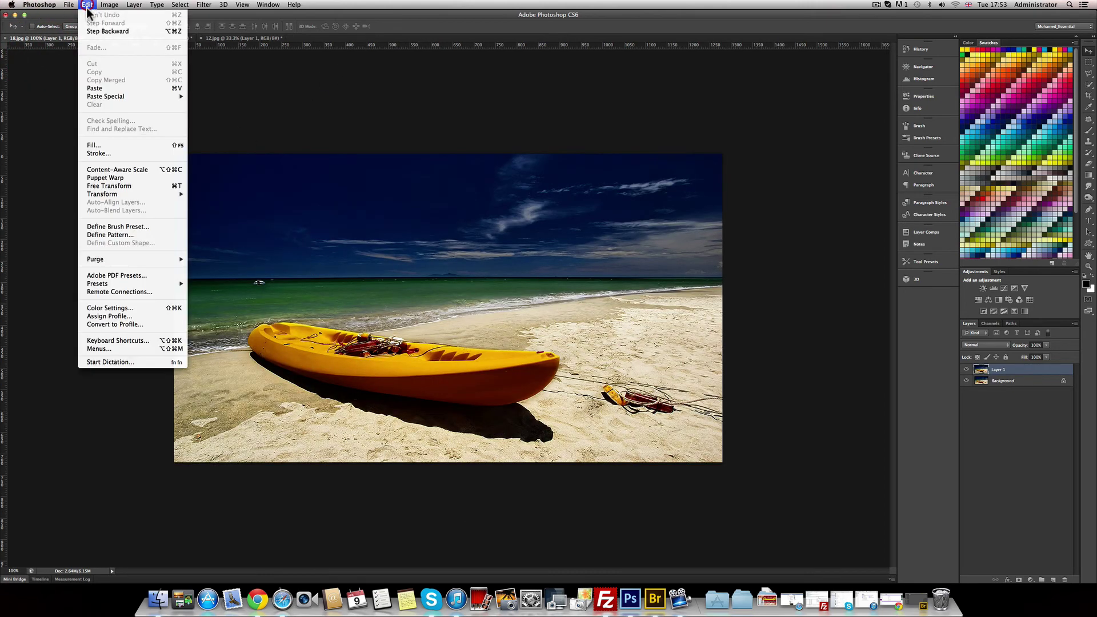
left_click(117, 169)
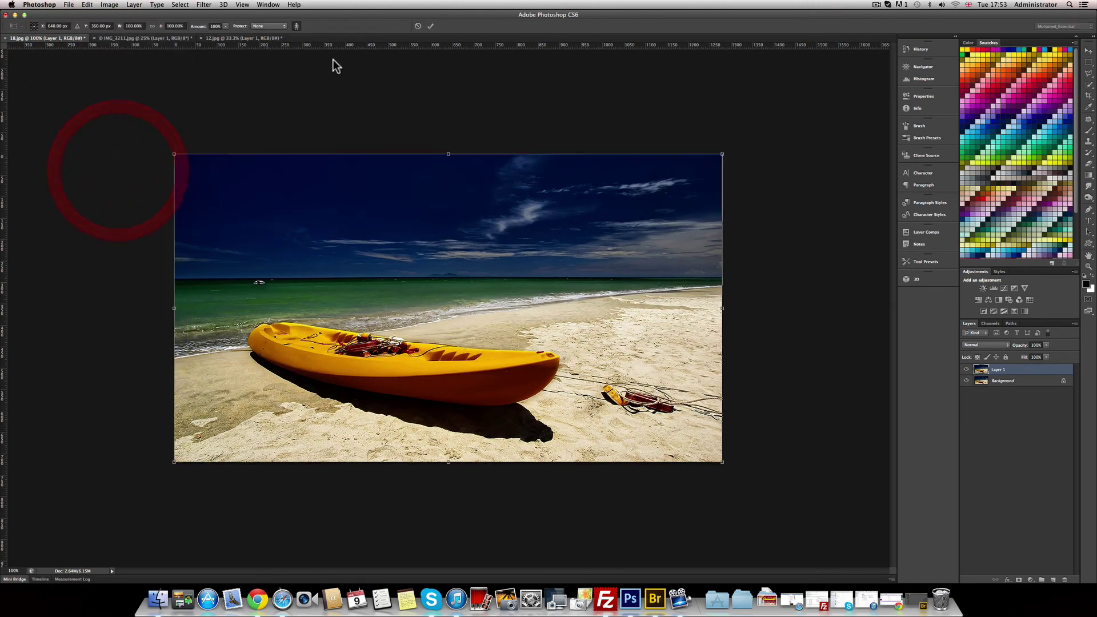
left_click(296, 26)
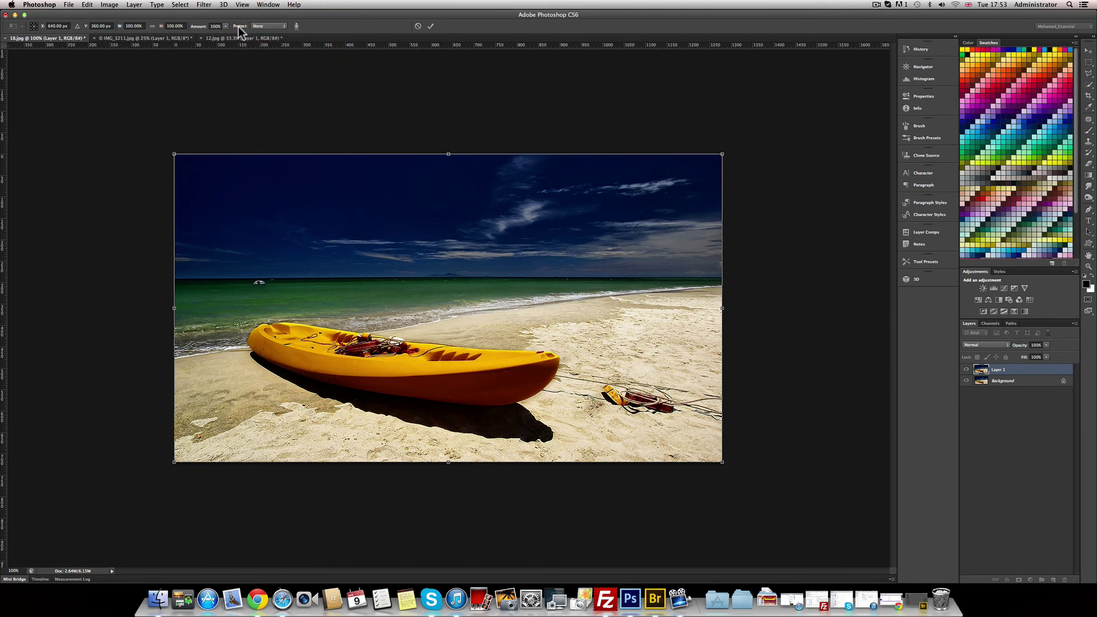
left_click(260, 27)
Step: Protect mySelection and stretch the beach layer rightward to about 128% width
left_click(266, 31)
mouse_move(721, 308)
left_mouse_down()
mouse_move(639, 304)
mouse_move(798, 307)
left_mouse_up()
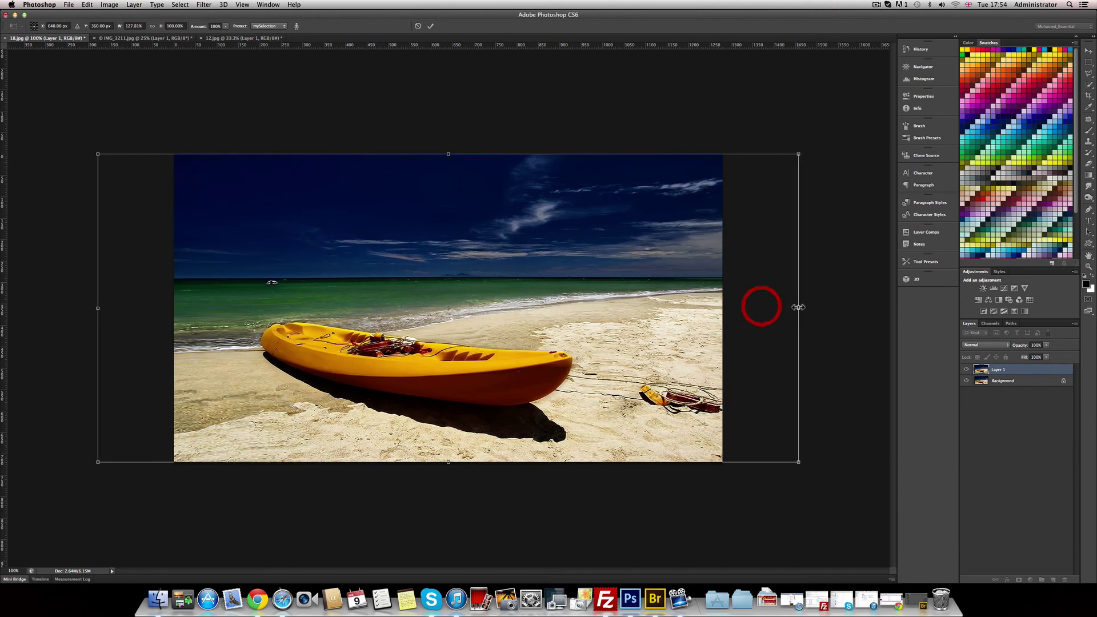
Step: Commit the content-aware stretch and widen the canvas to the stretched beach layer's width
key("Escape")
key("c")
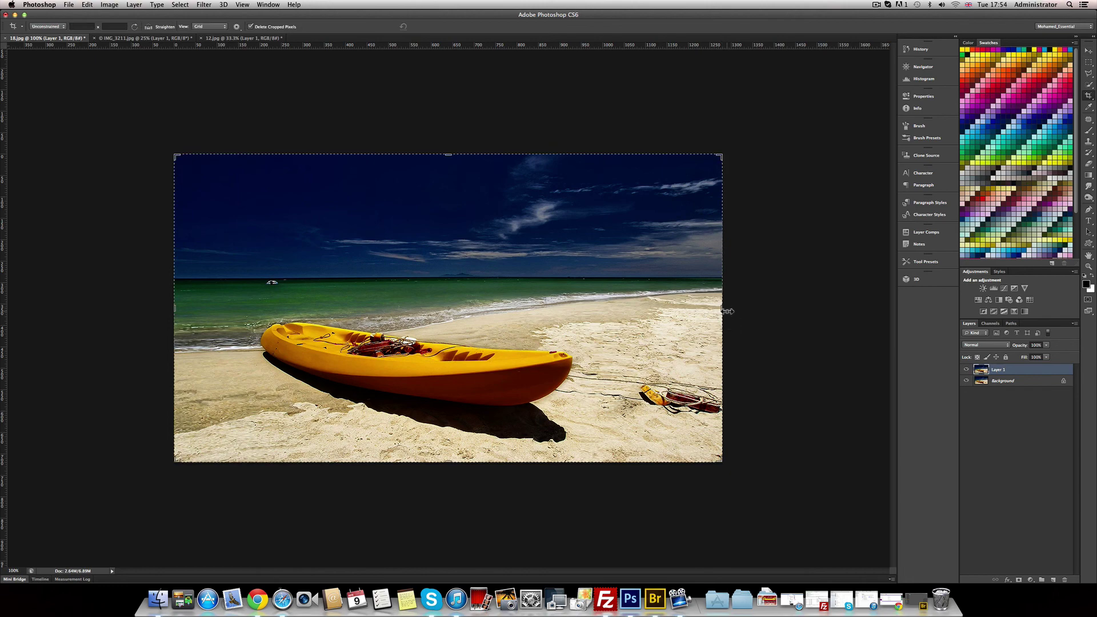
left_click_drag(722, 309, 797, 318)
key("Return")
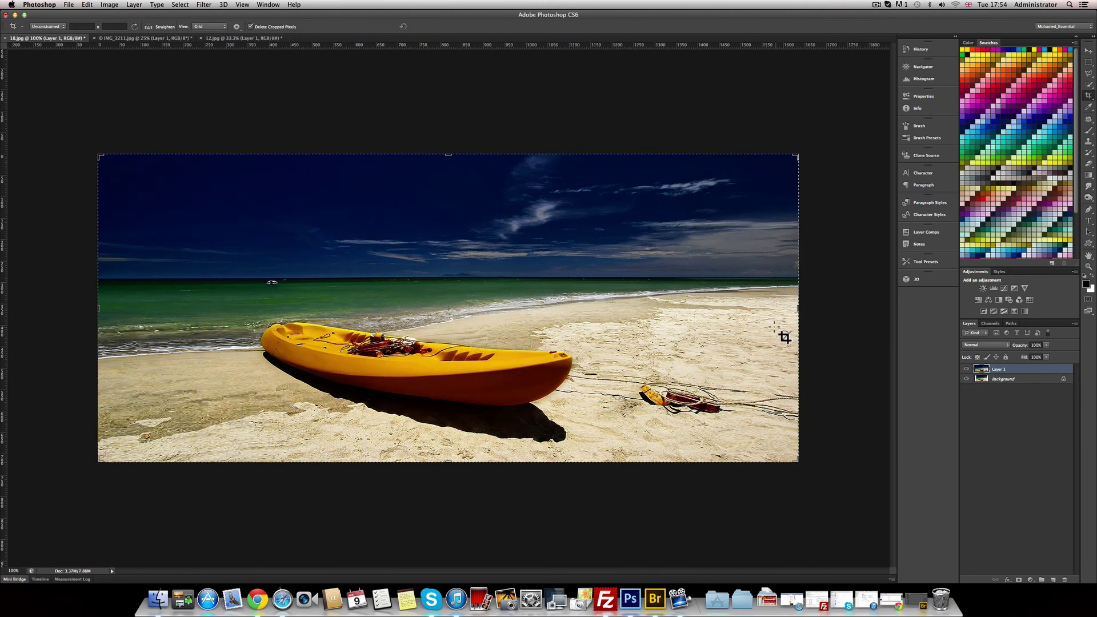
key("v")
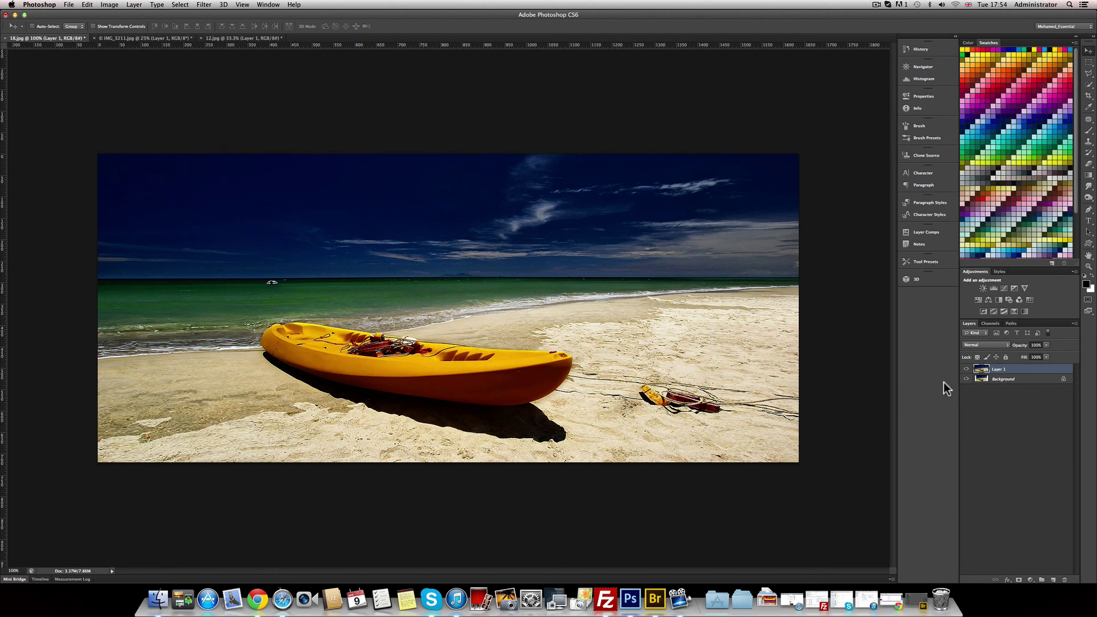
Step: Toggle Layer 1's visibility to compare the widened beach photo against the original
left_click(966, 370)
left_click(967, 372)
left_click(967, 371)
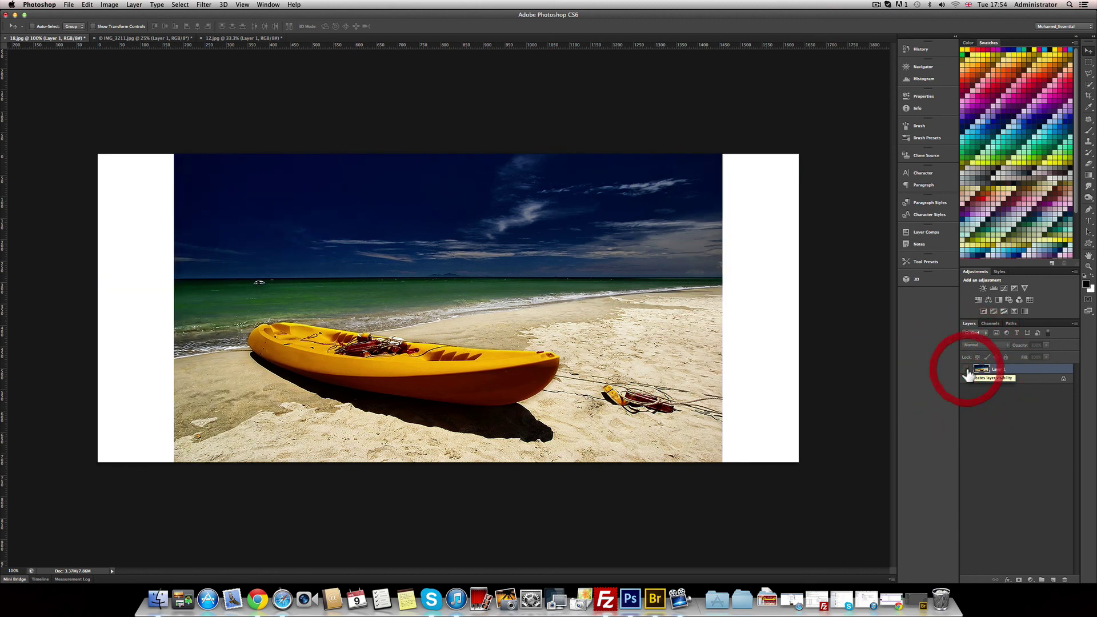
left_click(967, 371)
left_click(87, 5)
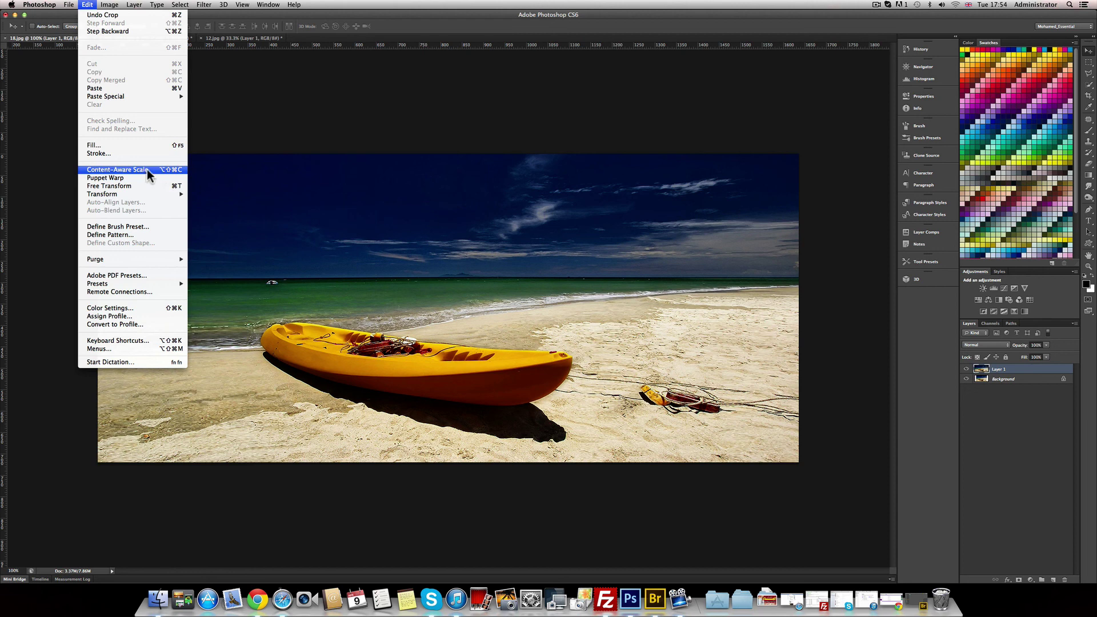
left_click(321, 178)
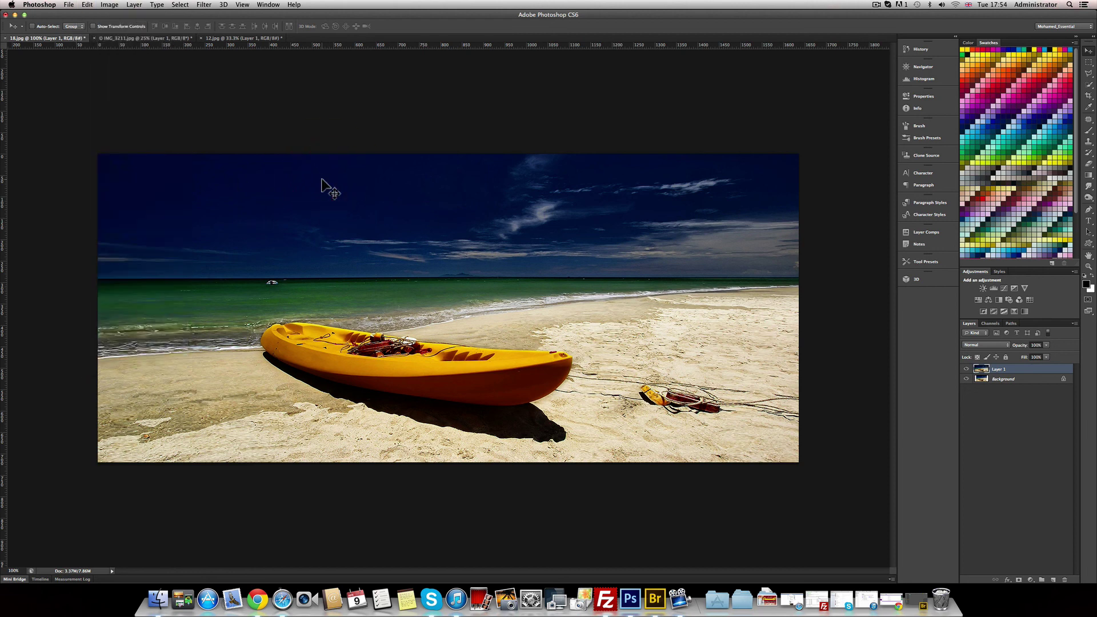